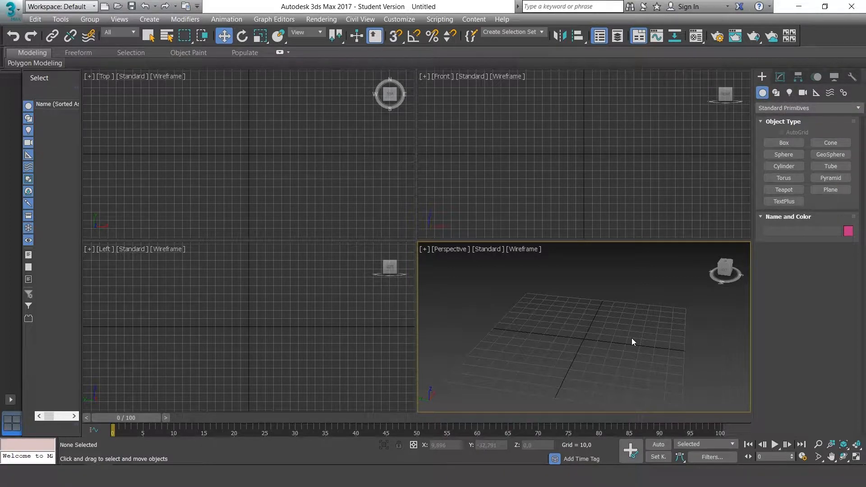
# - Create a box on the grid in the Perspective viewport, about 26,3 long, 39,6 wide and 17,1 high
pyautogui.moveTo(635, 336)
pyautogui.mouseDown(button='middle')
pyautogui.moveTo(615, 332)
pyautogui.moveTo(624, 330)
pyautogui.mouseUp(button='middle')
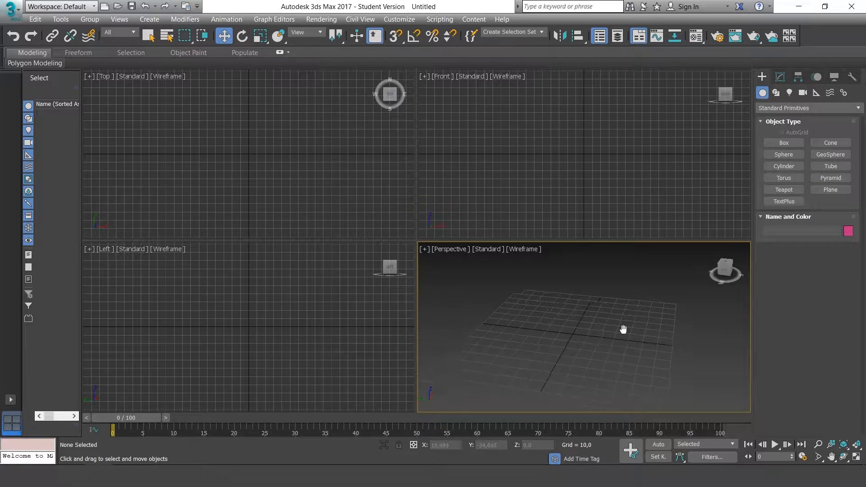
pyautogui.click(785, 143)
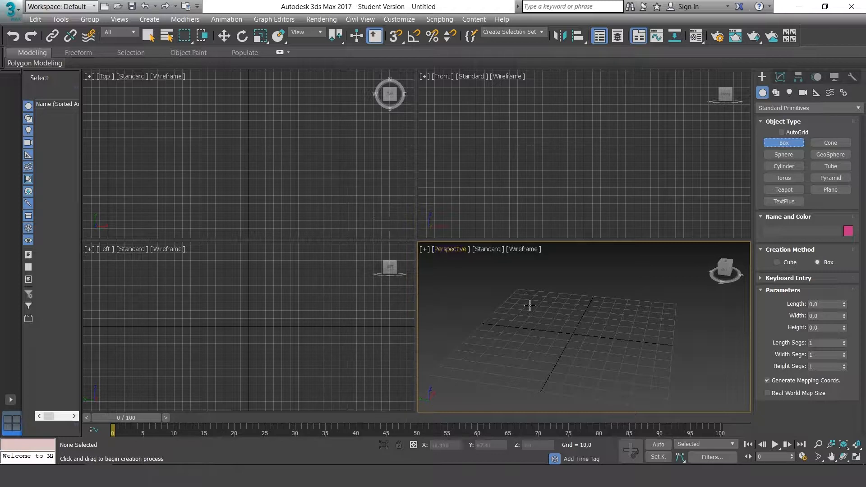
pyautogui.moveTo(590, 355); pyautogui.dragTo(570, 326)
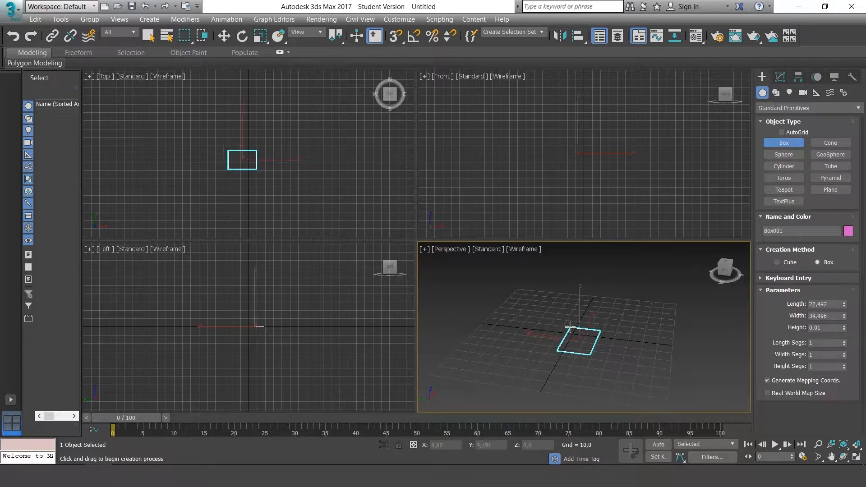
pyautogui.click(567, 311)
pyautogui.click(579, 291)
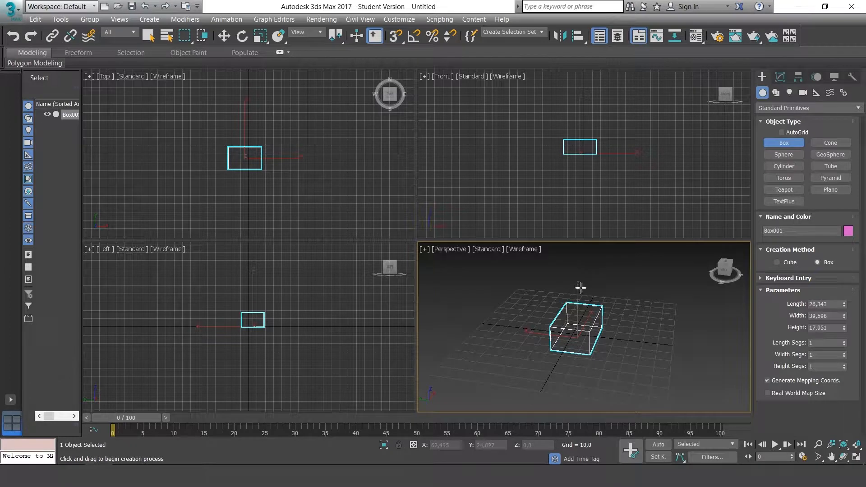
# - Create a second box in the Top viewport, about 25,6 long, 28,3 wide and 19 high, and delete it
pyautogui.moveTo(307, 140); pyautogui.dragTo(332, 163)
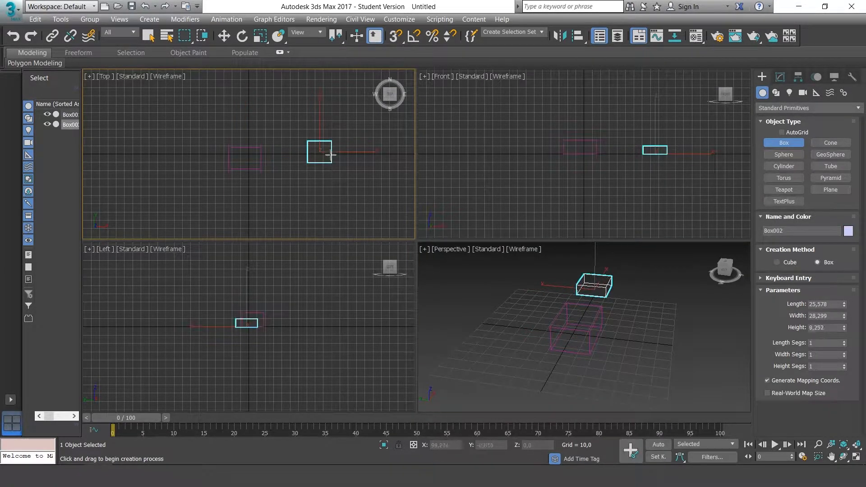
pyautogui.click(329, 146)
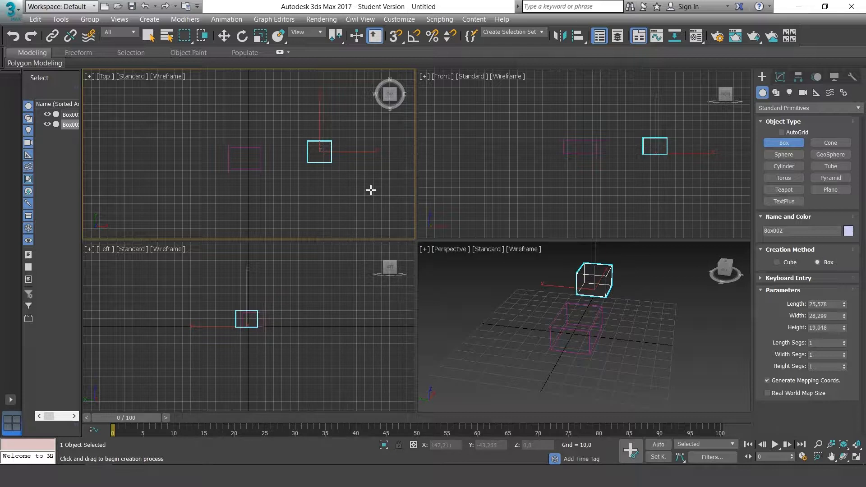
pyautogui.click(620, 294)
pyautogui.moveTo(620, 294)
pyautogui.keyDown('alt'); pyautogui.mouseDown(button='middle')
pyautogui.moveTo(557, 298)
pyautogui.moveTo(643, 295)
pyautogui.moveTo(619, 304)
pyautogui.moveTo(586, 293)
pyautogui.moveTo(651, 296)
pyautogui.moveTo(581, 306)
pyautogui.moveTo(623, 294)
pyautogui.moveTo(604, 301)
pyautogui.mouseUp(button='middle'); pyautogui.keyUp('alt')
pyautogui.click(224, 36)
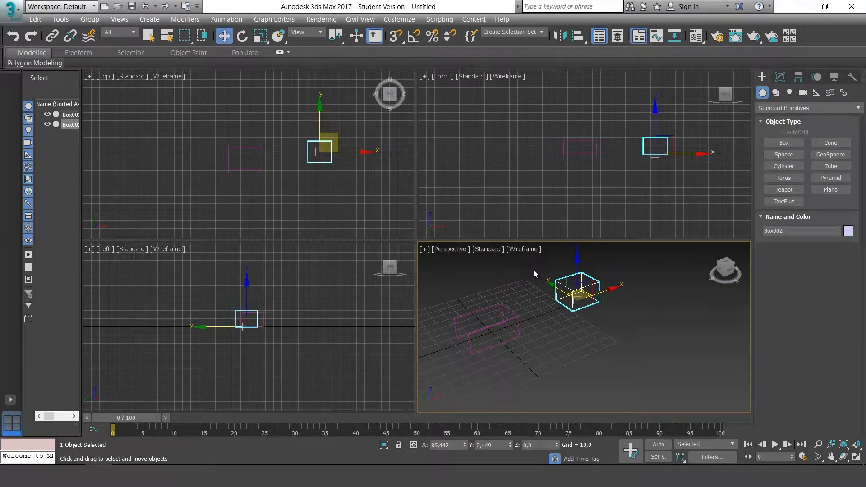
pyautogui.press('Delete')
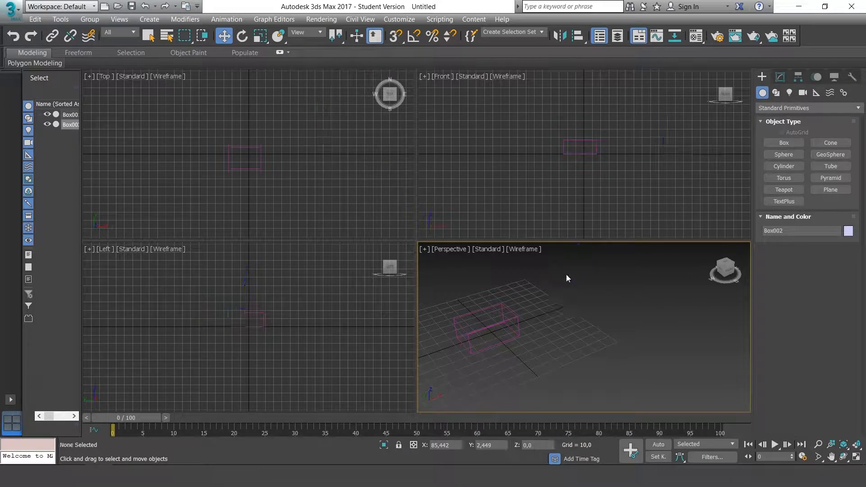
# - Select the box and switch the Perspective viewport from wireframe to shaded display with edged faces
pyautogui.click(485, 327)
pyautogui.press('F3')
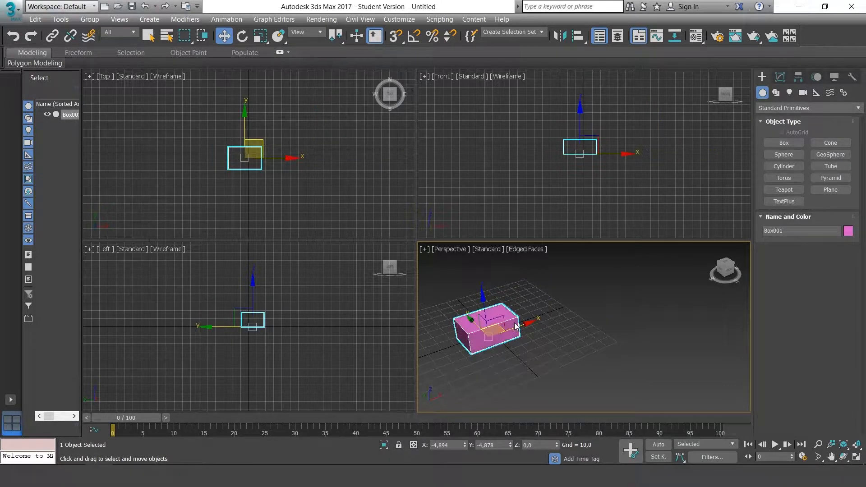
pyautogui.moveTo(555, 323)
pyautogui.keyDown('alt'); pyautogui.mouseDown(button='middle')
pyautogui.moveTo(586, 320)
pyautogui.moveTo(553, 317)
pyautogui.moveTo(581, 310)
pyautogui.moveTo(651, 311)
pyautogui.moveTo(629, 314)
pyautogui.moveTo(615, 328)
pyautogui.mouseUp(button='middle'); pyautogui.keyUp('alt')
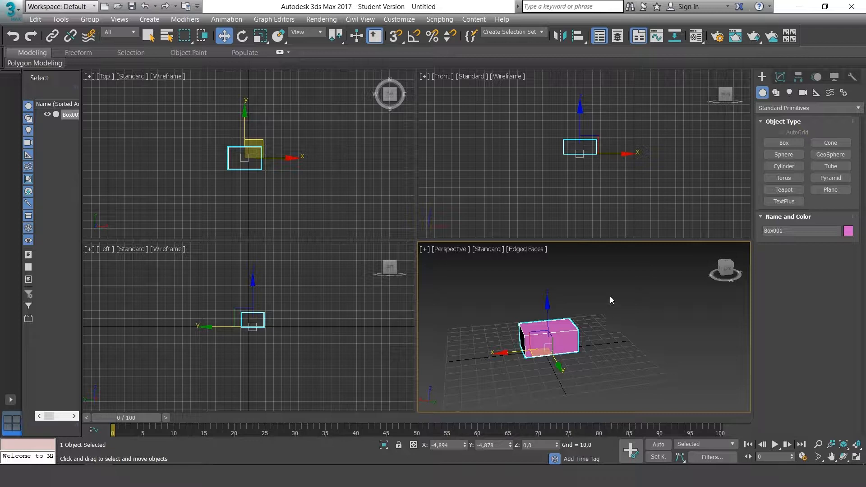
# - Modify the box's dimensions to length 32,665, width 55,042 and height 26,088
pyautogui.click(781, 77)
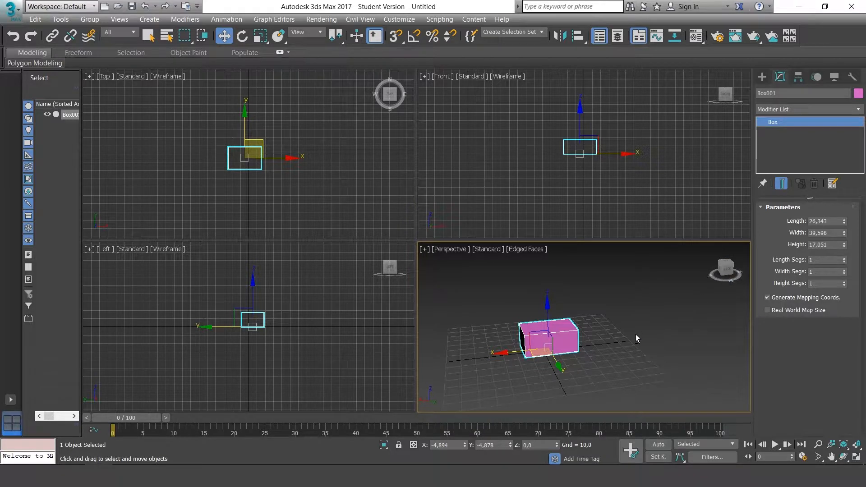
pyautogui.keyDown('alt'); pyautogui.moveTo(635, 334); pyautogui.dragTo(619, 337, button='middle'); pyautogui.keyUp('alt')
pyautogui.keyDown('alt'); pyautogui.moveTo(578, 315); pyautogui.dragTo(600, 314, button='middle'); pyautogui.keyUp('alt')
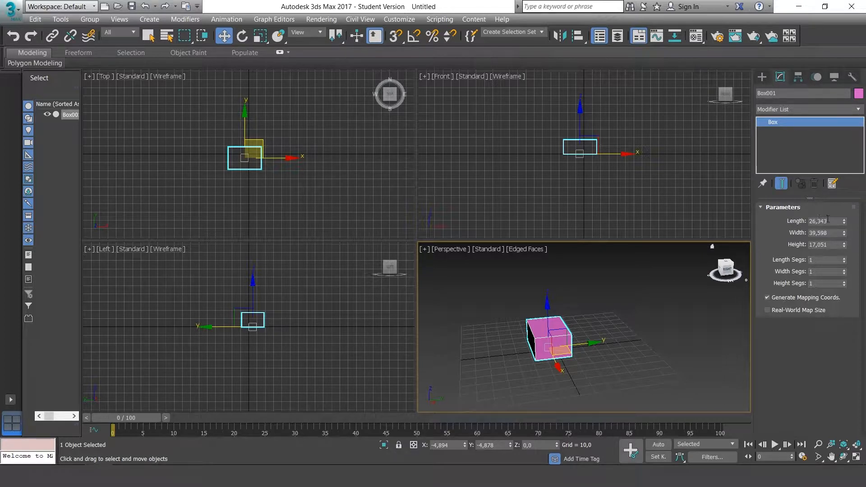
pyautogui.moveTo(845, 222)
pyautogui.mouseDown()
pyautogui.moveTo(847, 237)
pyautogui.moveTo(845, 225)
pyautogui.mouseUp()
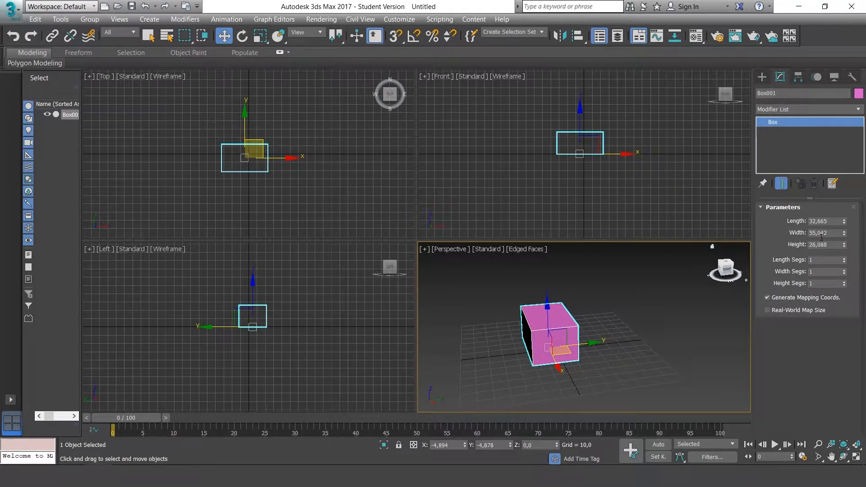
pyautogui.keyDown('alt'); pyautogui.moveTo(650, 303); pyautogui.dragTo(710, 302, button='middle'); pyautogui.keyUp('alt')
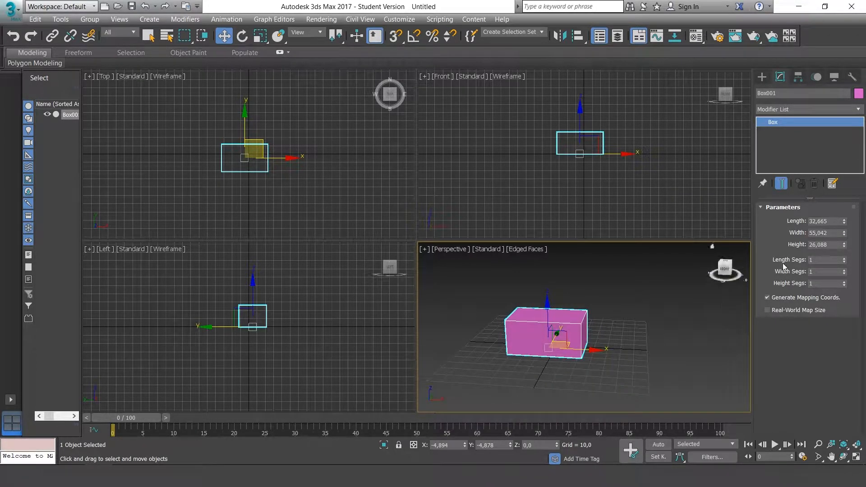
# - Set the box's length segments to 4
pyautogui.keyDown('alt'); pyautogui.moveTo(541, 322); pyautogui.dragTo(677, 304, button='middle'); pyautogui.keyUp('alt')
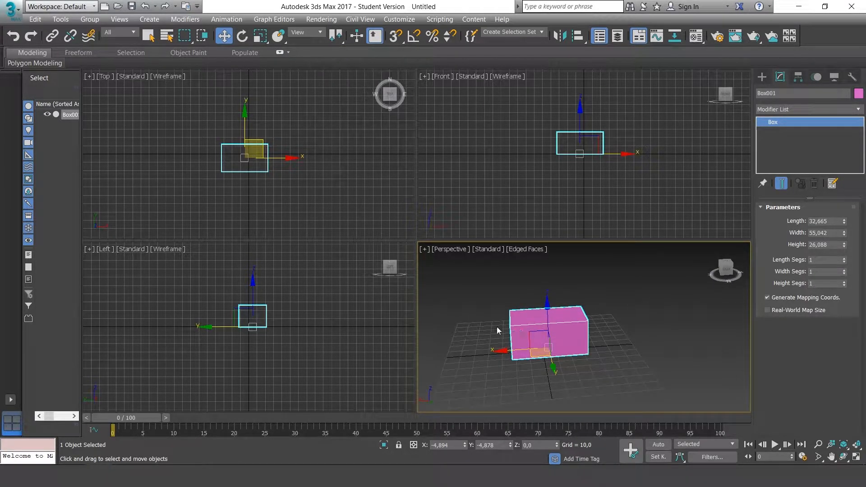
pyautogui.keyDown('alt'); pyautogui.moveTo(497, 327); pyautogui.dragTo(544, 337, button='middle'); pyautogui.keyUp('alt')
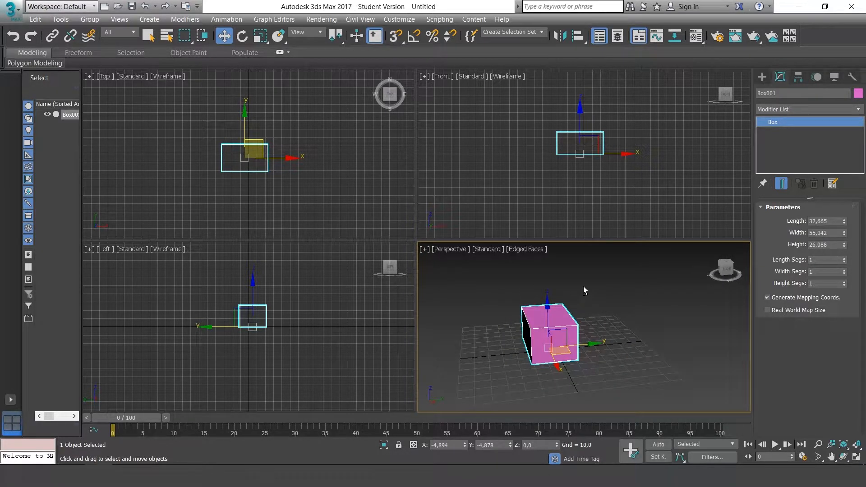
pyautogui.moveTo(584, 286)
pyautogui.keyDown('alt'); pyautogui.mouseDown(button='middle')
pyautogui.moveTo(627, 286)
pyautogui.moveTo(605, 293)
pyautogui.moveTo(628, 285)
pyautogui.moveTo(550, 299)
pyautogui.moveTo(572, 296)
pyautogui.mouseUp(button='middle'); pyautogui.keyUp('alt')
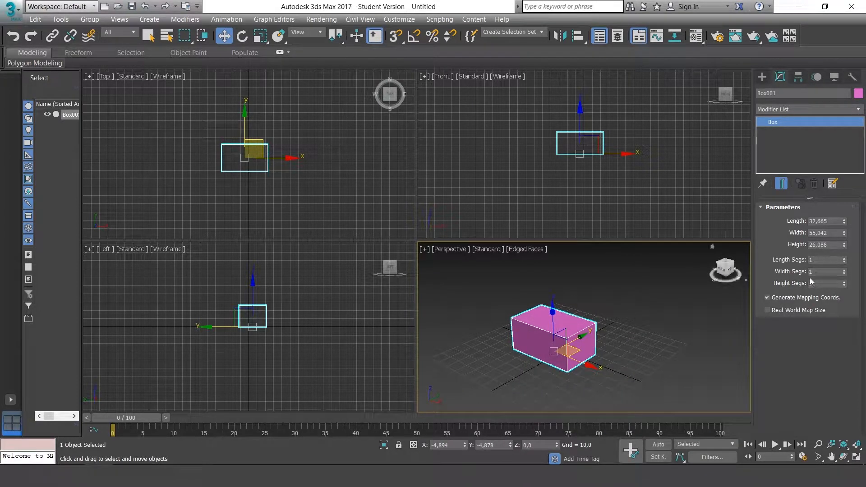
pyautogui.click(845, 259)
pyautogui.click(845, 260)
pyautogui.click(845, 260)
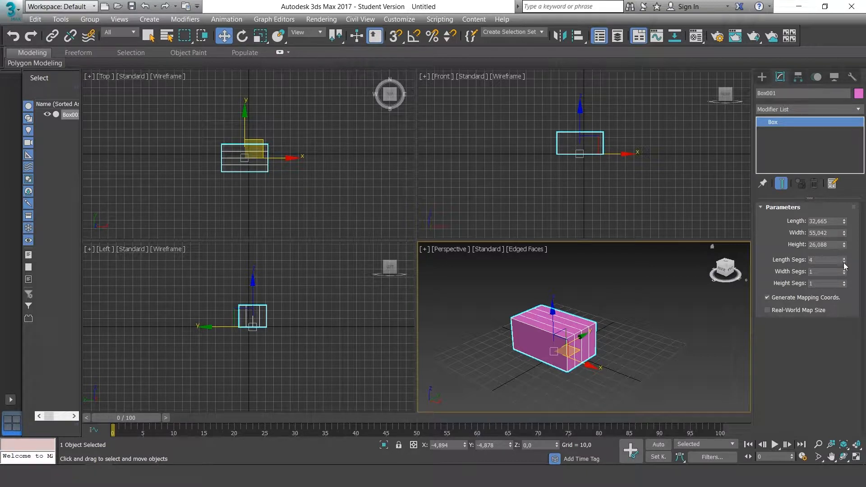
# - Set the box's width segments to 5 and its height segments to 4
pyautogui.click(845, 270)
pyautogui.click(845, 270)
pyautogui.click(845, 270)
pyautogui.click(846, 270)
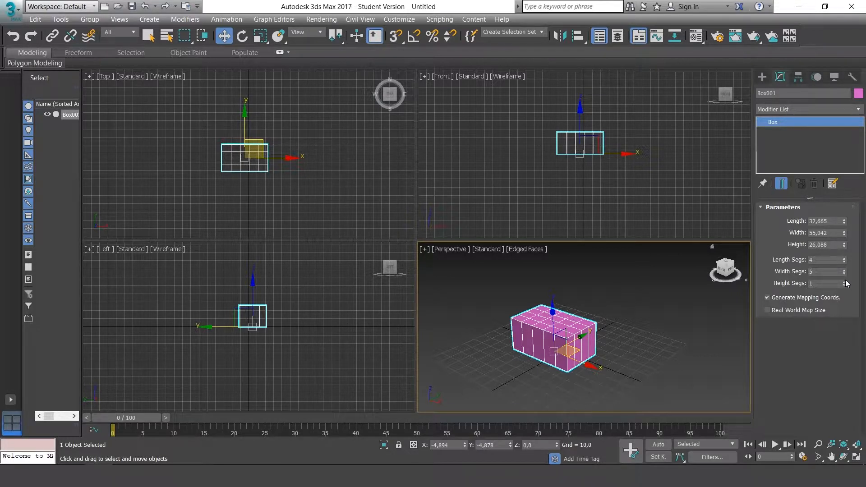
pyautogui.click(846, 282)
pyautogui.click(845, 282)
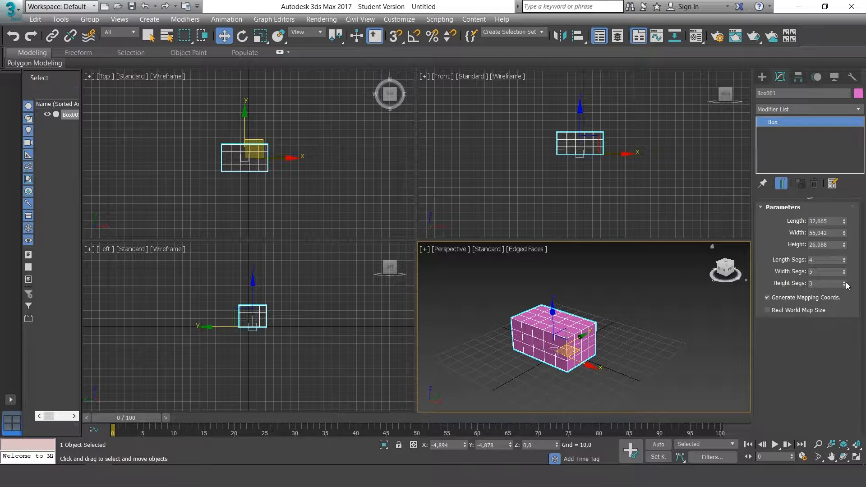
pyautogui.click(846, 282)
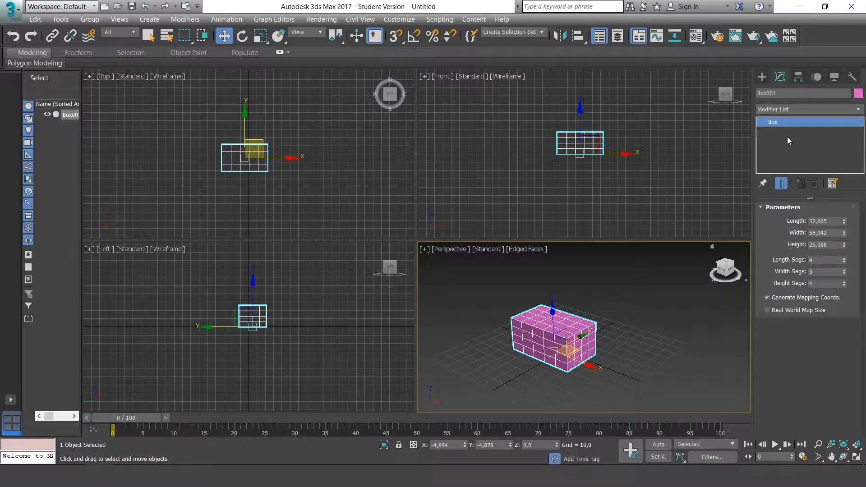
# - Create a pointed cone beside the box in the Perspective viewport, about 17,1 in base radius and 31,4 high
pyautogui.click(762, 78)
pyautogui.click(817, 142)
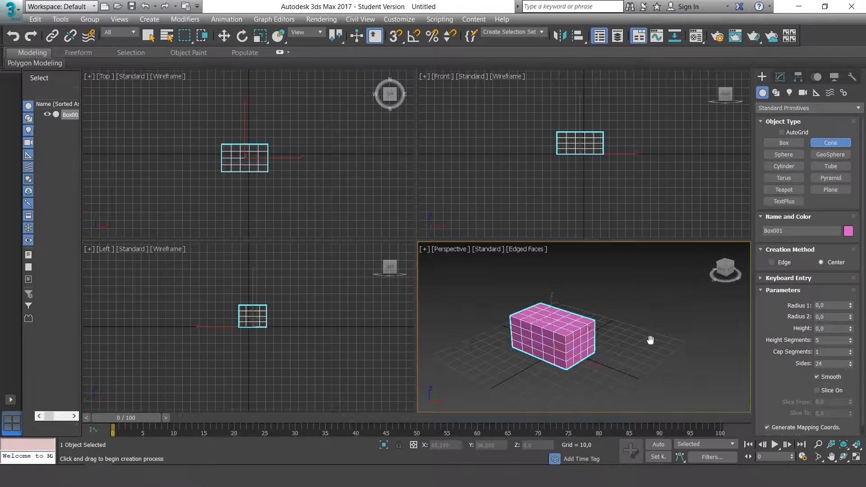
pyautogui.moveTo(650, 341)
pyautogui.mouseDown(button='middle')
pyautogui.moveTo(632, 324)
pyautogui.moveTo(610, 331)
pyautogui.mouseUp(button='middle')
pyautogui.moveTo(652, 371); pyautogui.dragTo(642, 354)
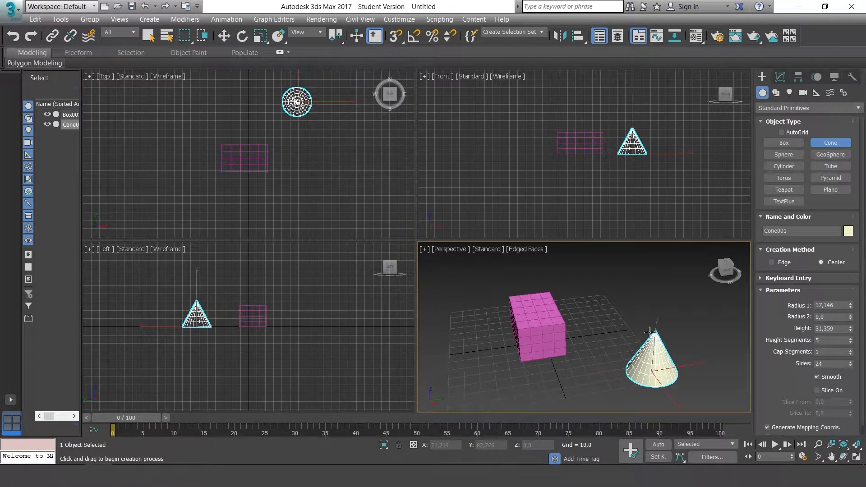
# - Create a second pointed cone in front of the box, about 17,1 in base radius and 15,1 high, and delete it
pyautogui.moveTo(580, 375); pyautogui.dragTo(594, 349, button='middle')
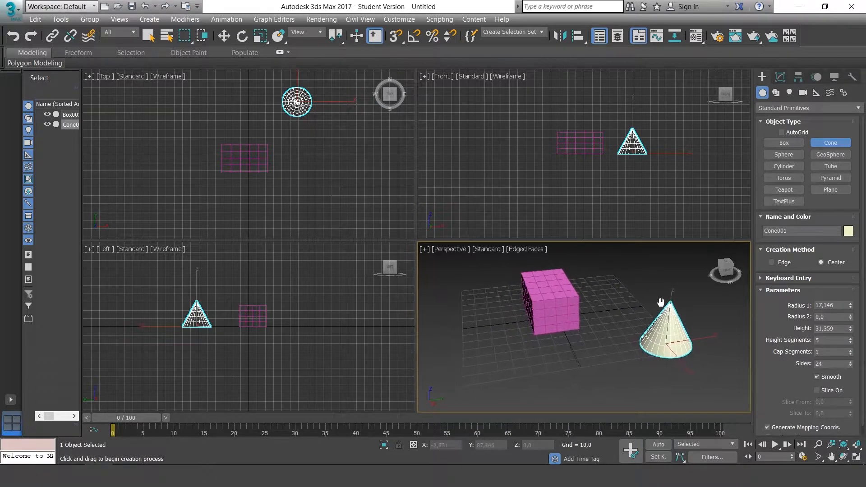
pyautogui.click(556, 374)
pyautogui.moveTo(553, 368); pyautogui.dragTo(583, 371)
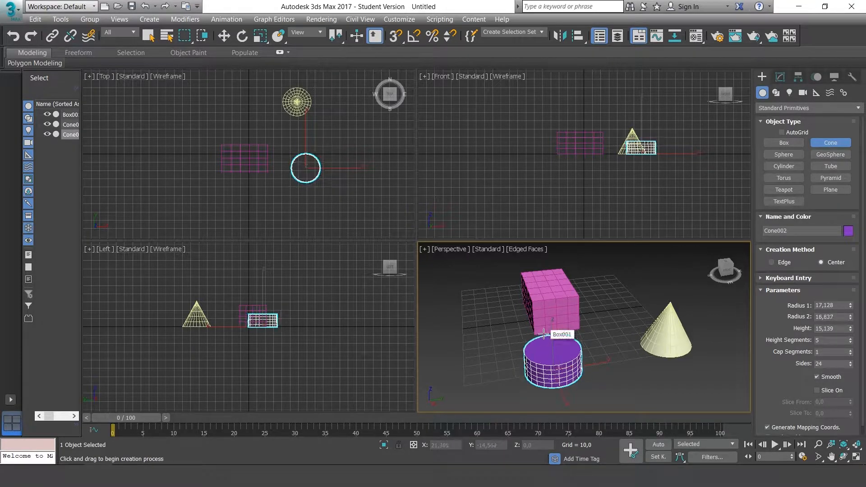
pyautogui.click(544, 334)
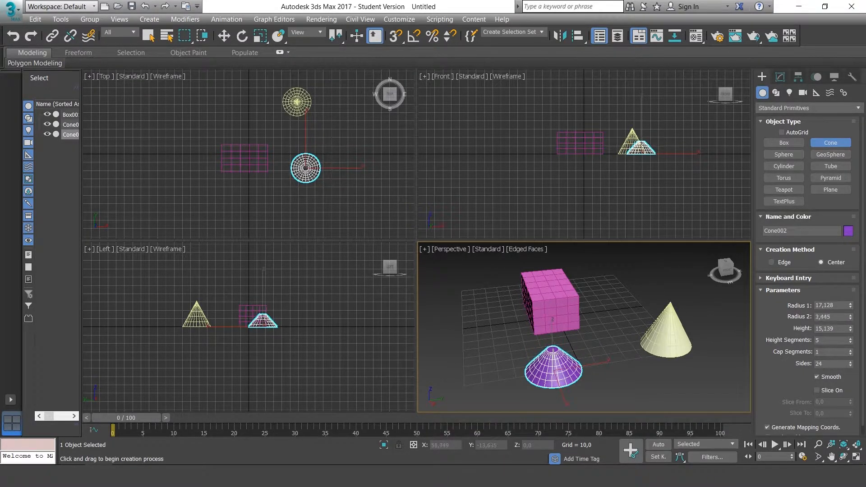
pyautogui.click(557, 362)
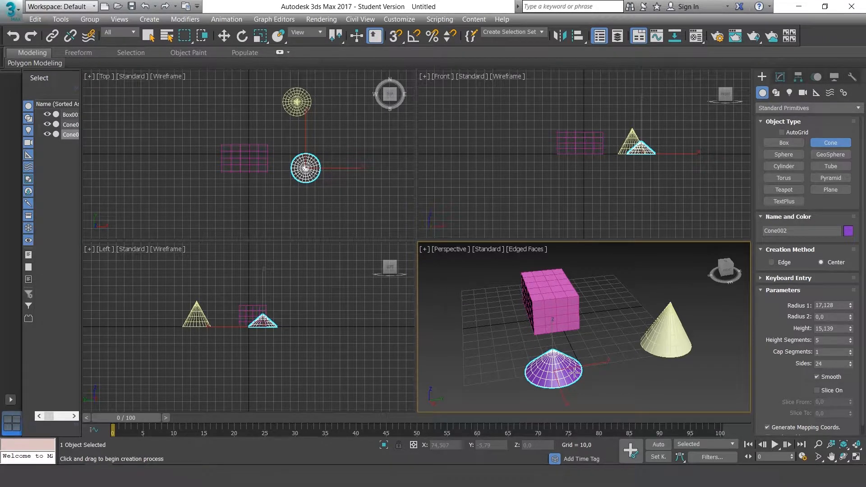
pyautogui.click(224, 36)
pyautogui.moveTo(589, 404); pyautogui.dragTo(527, 367)
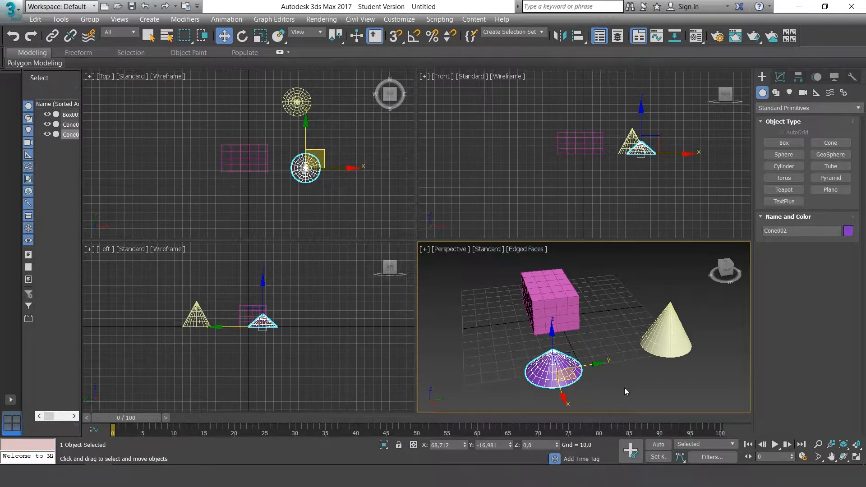
pyautogui.press('Delete')
# - Select the remaining cone and modify its Radius 1 to 15,089 and Radius 2 to 0,58
pyautogui.click(666, 334)
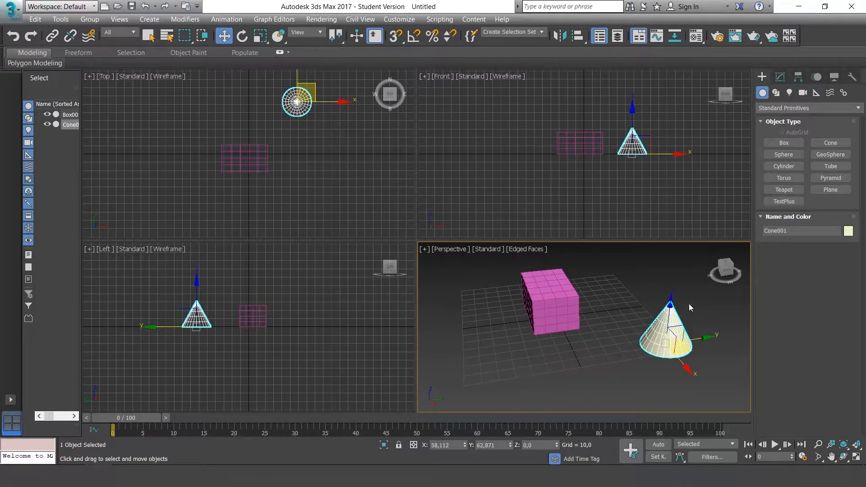
pyautogui.click(781, 77)
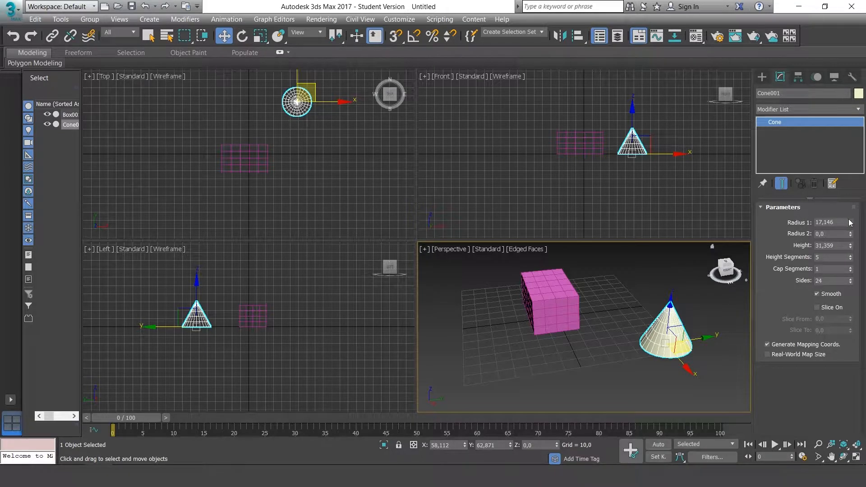
pyautogui.moveTo(851, 223)
pyautogui.mouseDown()
pyautogui.moveTo(854, 189)
pyautogui.moveTo(852, 217)
pyautogui.mouseUp()
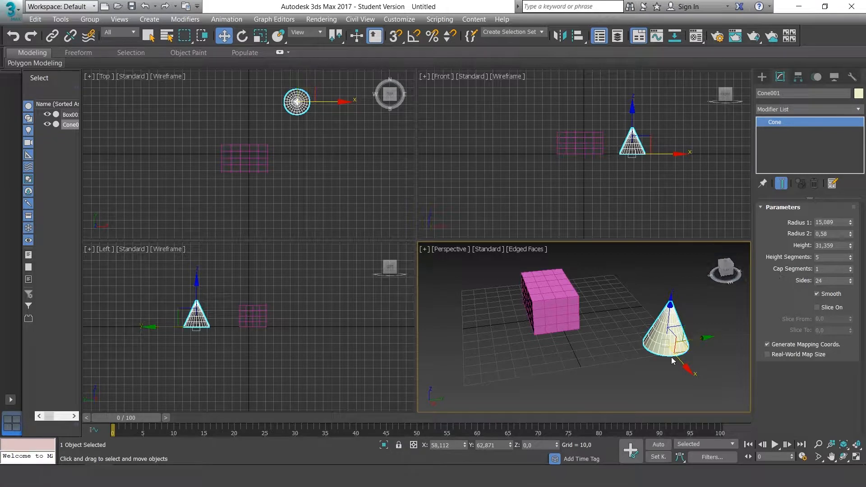
# - Increase the cone's cap segments to 10 with its underside in view
pyautogui.keyDown('alt'); pyautogui.moveTo(698, 374); pyautogui.dragTo(696, 300, button='middle'); pyautogui.keyUp('alt')
pyautogui.scroll(3, 697, 339)
pyautogui.keyDown('alt'); pyautogui.moveTo(696, 339); pyautogui.dragTo(673, 312, button='middle'); pyautogui.keyUp('alt')
pyautogui.keyDown('alt'); pyautogui.moveTo(665, 308); pyautogui.dragTo(668, 253, button='middle'); pyautogui.keyUp('alt')
pyautogui.click(851, 268)
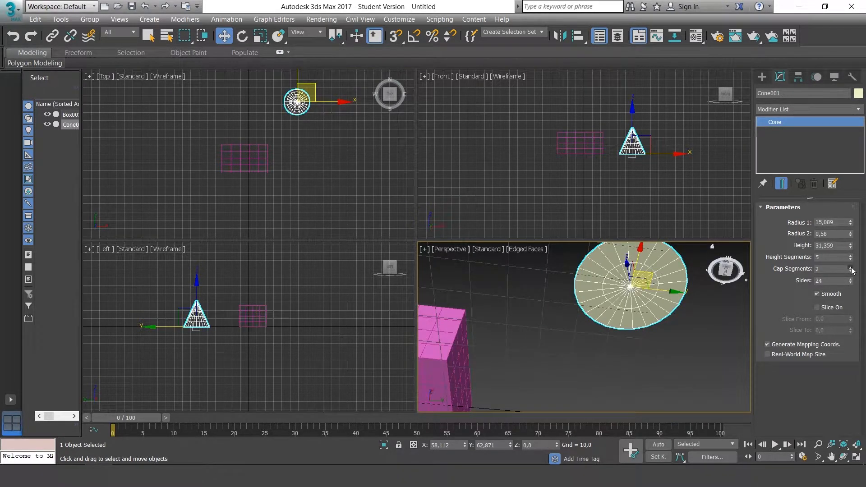
pyautogui.click(851, 267)
pyautogui.click(851, 267)
pyautogui.click(851, 267)
pyautogui.click(851, 267)
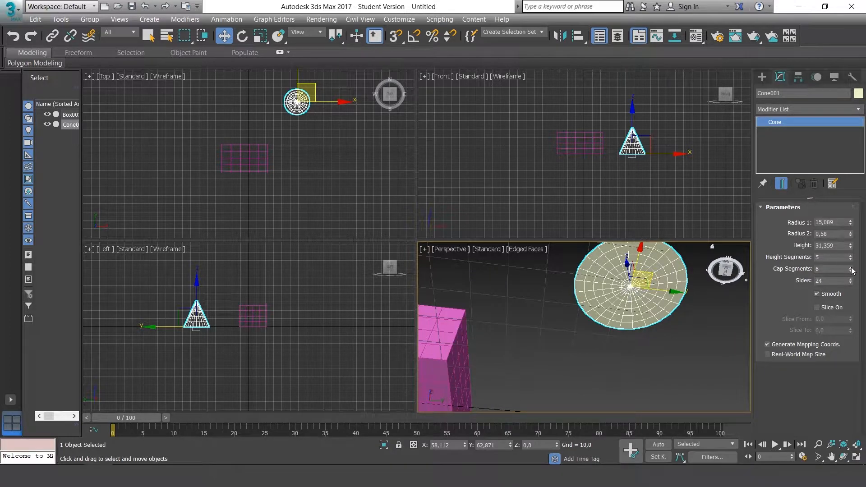
pyautogui.click(852, 267)
pyautogui.click(851, 267)
pyautogui.click(851, 270)
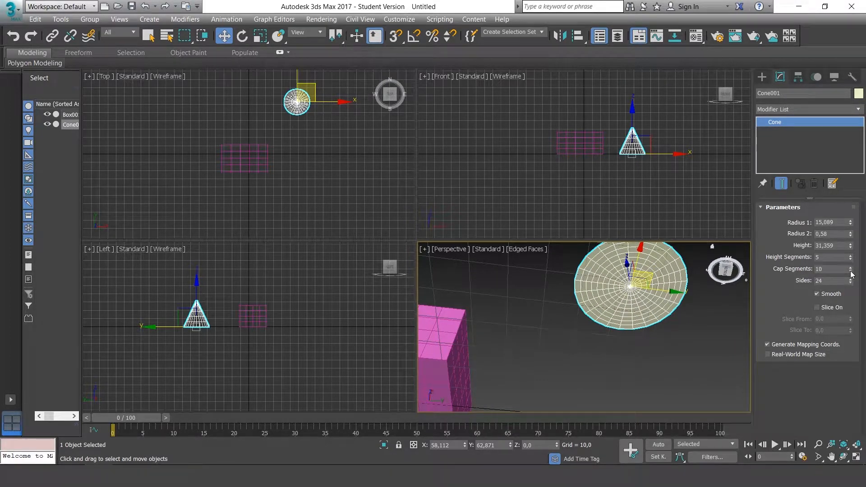
# - Reduce the cone's cap segments back to 1
pyautogui.click(851, 271)
pyautogui.click(851, 271)
pyautogui.click(851, 270)
pyautogui.click(851, 270)
pyautogui.click(851, 270)
pyautogui.click(851, 271)
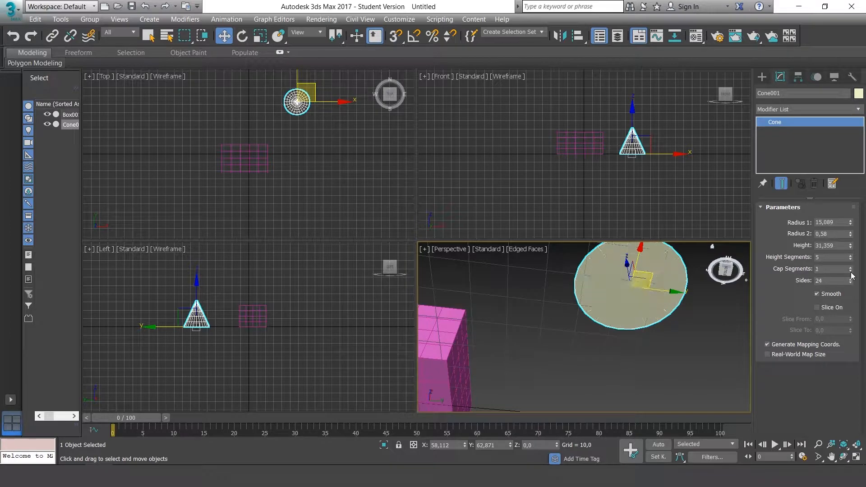
# - Turn smoothing off for the cone to view the faceted surface up close, and turn it back on
pyautogui.moveTo(613, 316)
pyautogui.keyDown('alt'); pyautogui.mouseDown(button='middle')
pyautogui.moveTo(616, 376)
pyautogui.moveTo(584, 329)
pyautogui.moveTo(613, 350)
pyautogui.moveTo(605, 321)
pyautogui.mouseUp(button='middle'); pyautogui.keyUp('alt')
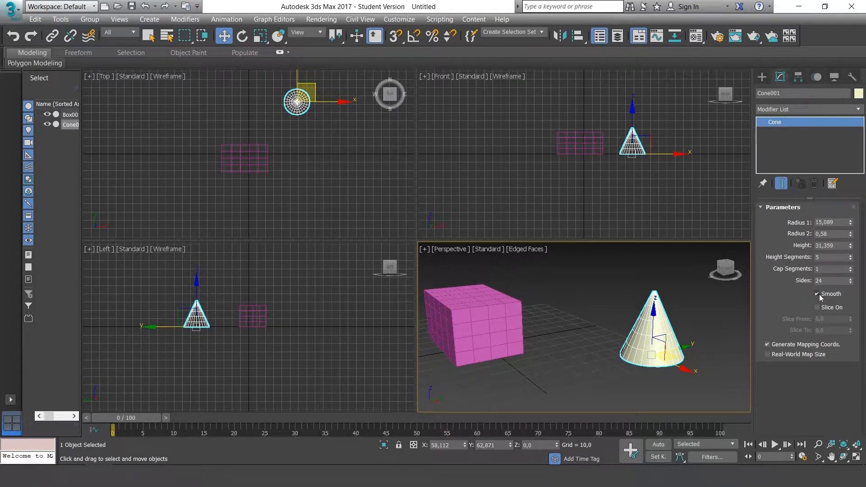
pyautogui.keyDown('alt'); pyautogui.moveTo(649, 317); pyautogui.dragTo(765, 307, button='middle'); pyautogui.keyUp('alt')
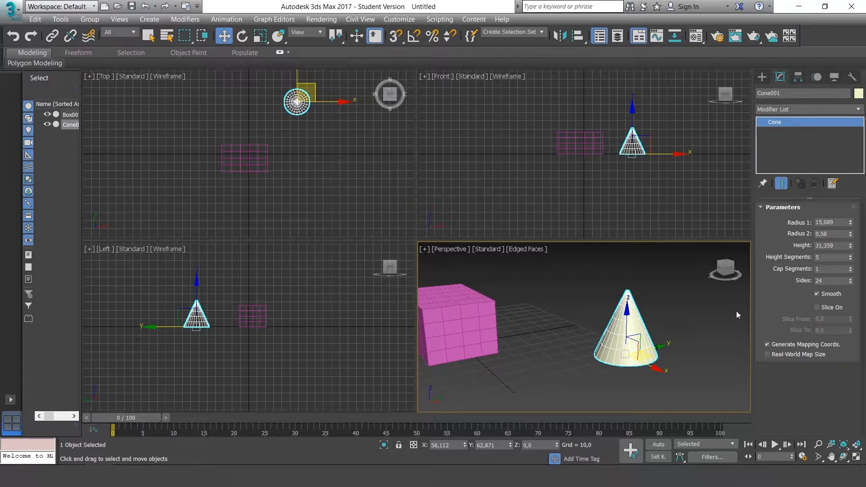
pyautogui.keyDown('alt'); pyautogui.moveTo(691, 327); pyautogui.dragTo(743, 312, button='middle'); pyautogui.keyUp('alt')
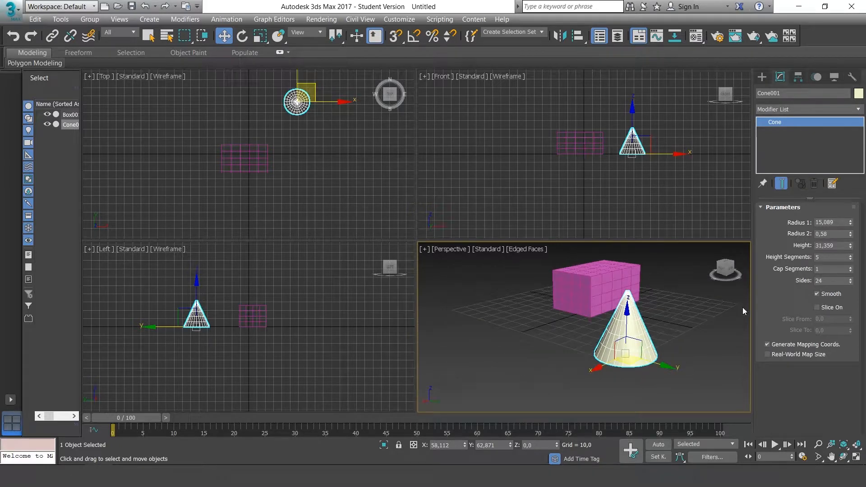
pyautogui.click(818, 295)
pyautogui.scroll(6, 657, 346)
pyautogui.scroll(-3, 657, 346)
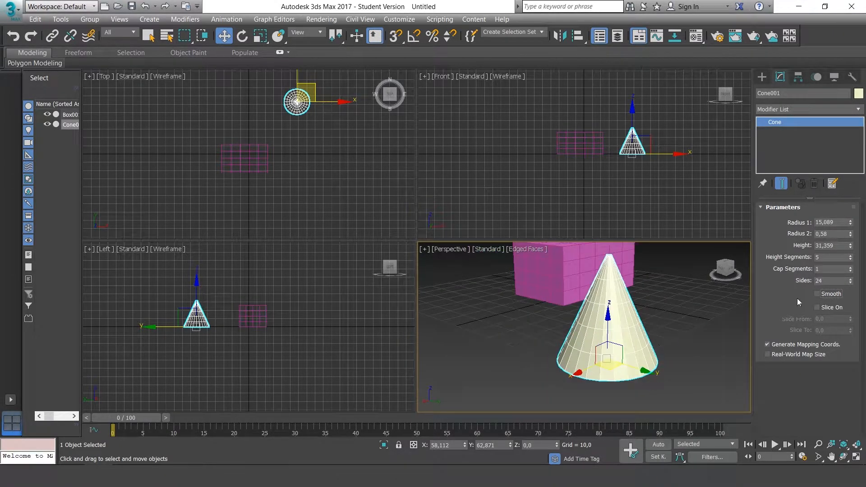
pyautogui.click(818, 294)
# - Enable slicing on the cone and set Slice From to 218,5 and Slice To to -12,0
pyautogui.moveTo(681, 290)
pyautogui.keyDown('alt'); pyautogui.mouseDown(button='middle')
pyautogui.moveTo(700, 287)
pyautogui.moveTo(684, 293)
pyautogui.mouseUp(button='middle'); pyautogui.keyUp('alt')
pyautogui.scroll(-6, 678, 291)
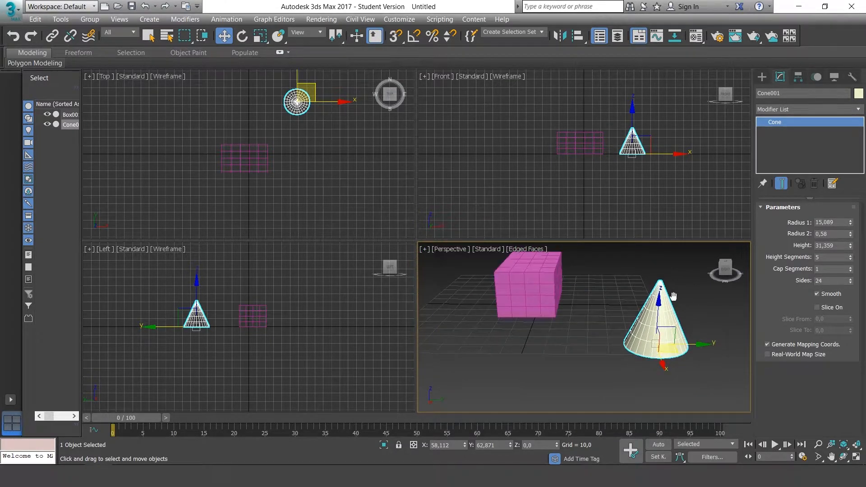
pyautogui.click(817, 308)
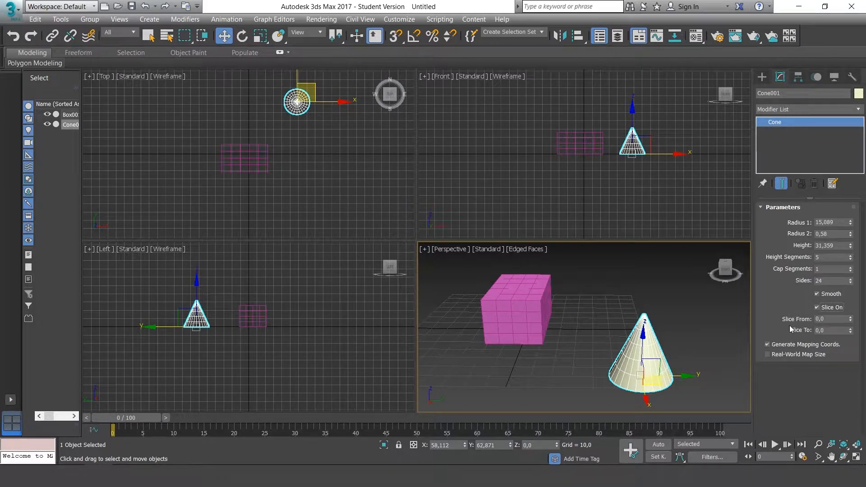
pyautogui.moveTo(695, 329); pyautogui.dragTo(689, 324, button='middle')
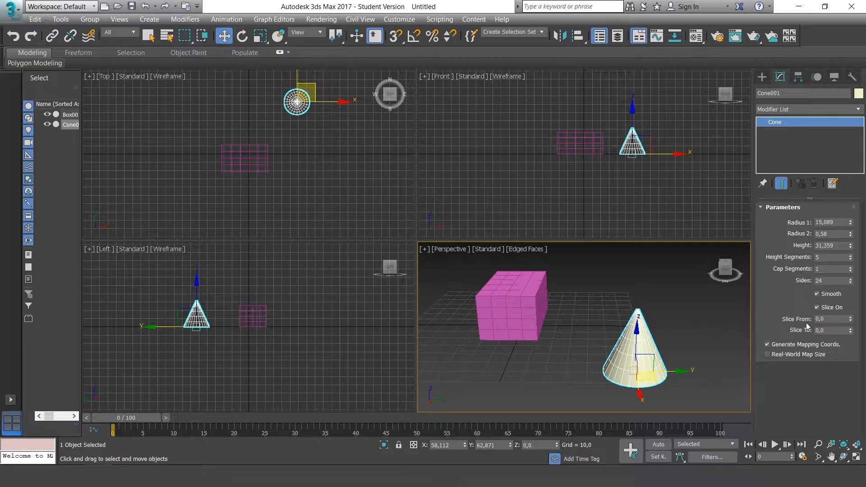
pyautogui.moveTo(852, 322); pyautogui.dragTo(852, 126)
pyautogui.moveTo(852, 333)
pyautogui.mouseDown()
pyautogui.moveTo(851, 246)
pyautogui.moveTo(838, 400)
pyautogui.moveTo(838, 343)
pyautogui.mouseUp()
pyautogui.keyDown('alt'); pyautogui.moveTo(514, 307); pyautogui.dragTo(583, 316, button='middle'); pyautogui.keyUp('alt')
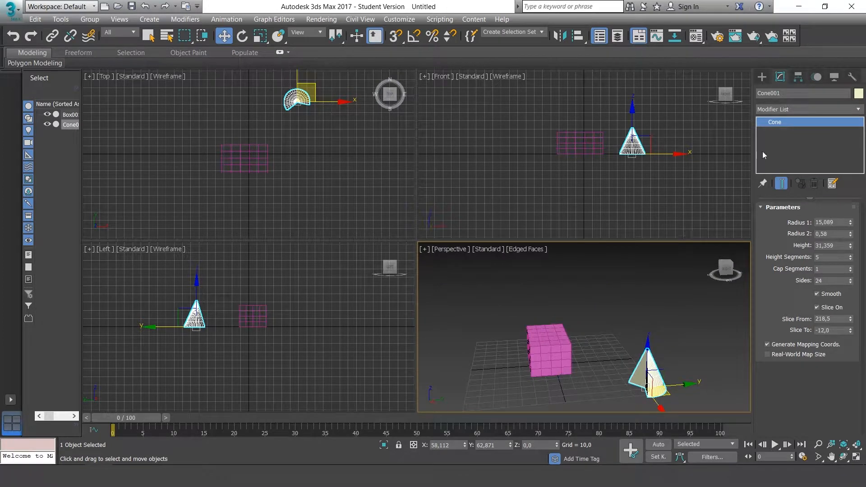
# - Create a cylinder about 13 in radius and 58,2 high beside the box in the perspective view
pyautogui.click(763, 76)
pyautogui.moveTo(631, 359); pyautogui.dragTo(638, 344, button='middle')
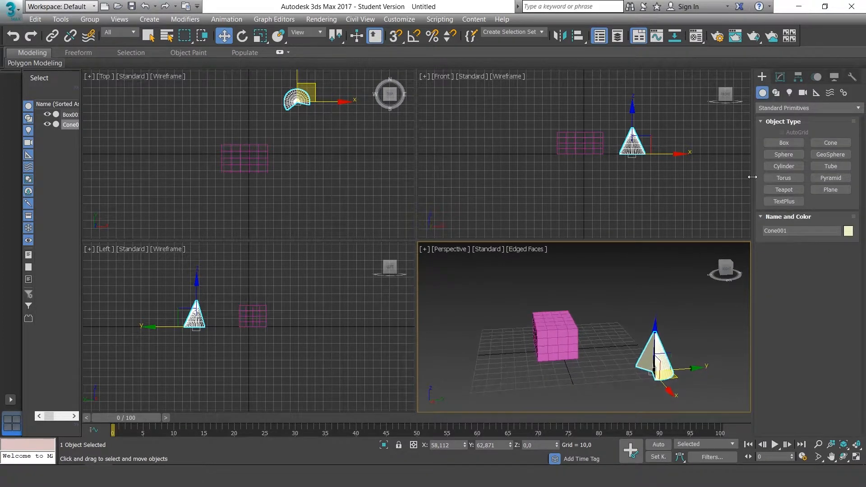
pyautogui.click(772, 166)
pyautogui.moveTo(517, 354); pyautogui.dragTo(523, 350, button='middle')
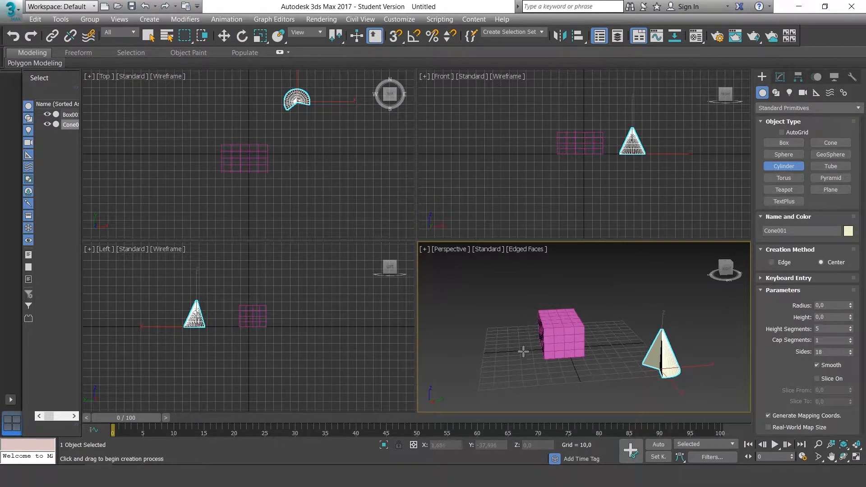
pyautogui.moveTo(515, 382); pyautogui.dragTo(533, 383)
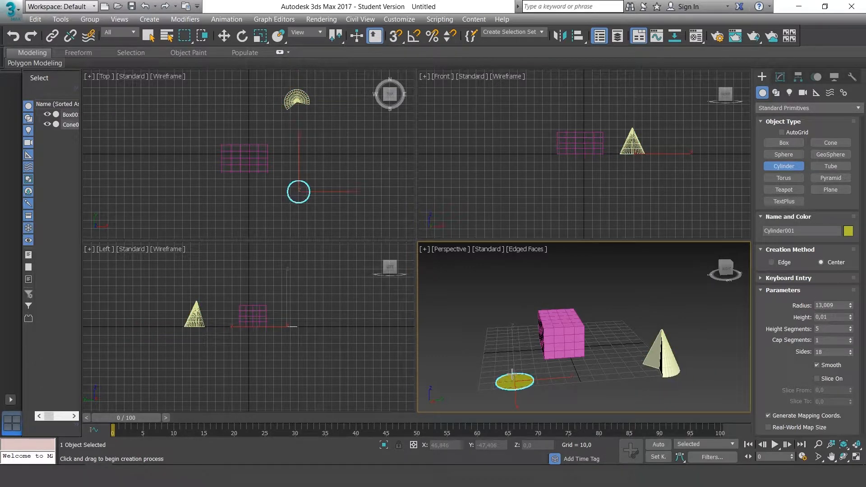
pyautogui.click(509, 296)
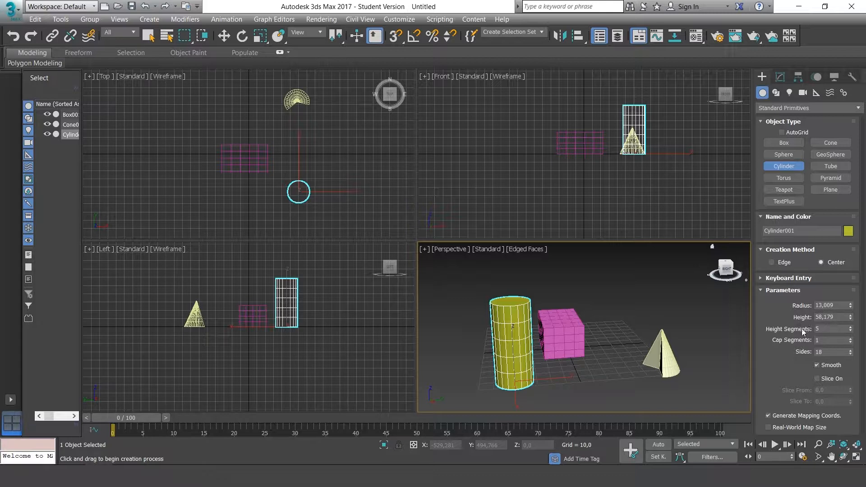
# - Set the cylinder's height segments to 8
pyautogui.click(850, 328)
pyautogui.click(850, 328)
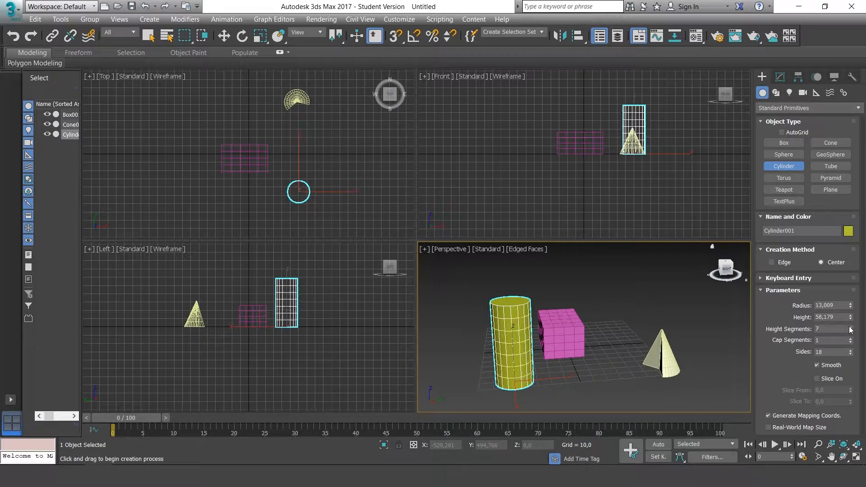
pyautogui.click(850, 328)
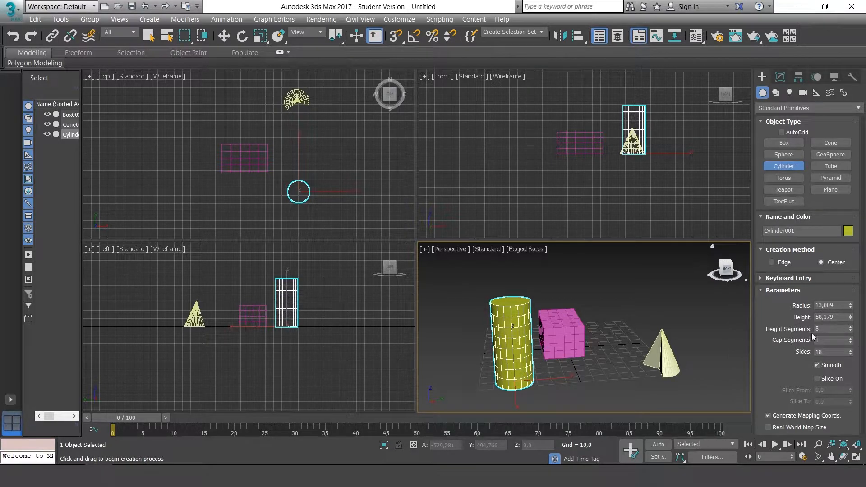
# - Increase the cylinder's number of sides to 25
pyautogui.click(851, 350)
pyautogui.click(851, 351)
pyautogui.click(850, 351)
pyautogui.click(851, 350)
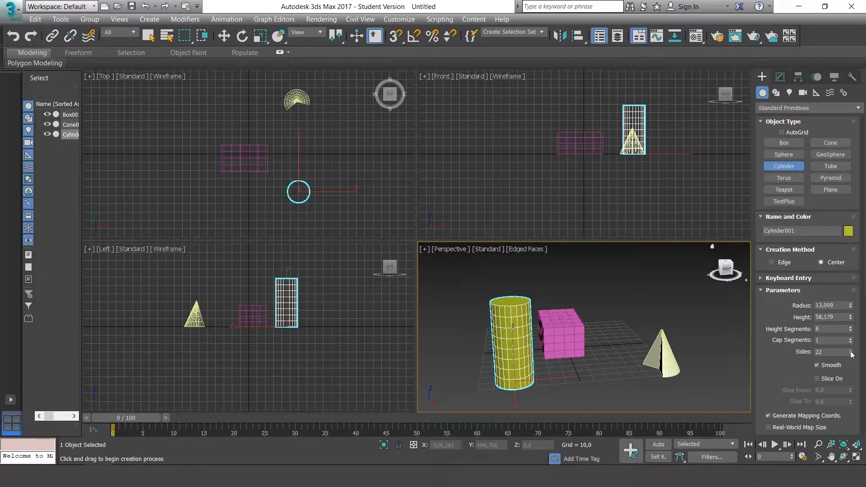
pyautogui.click(851, 351)
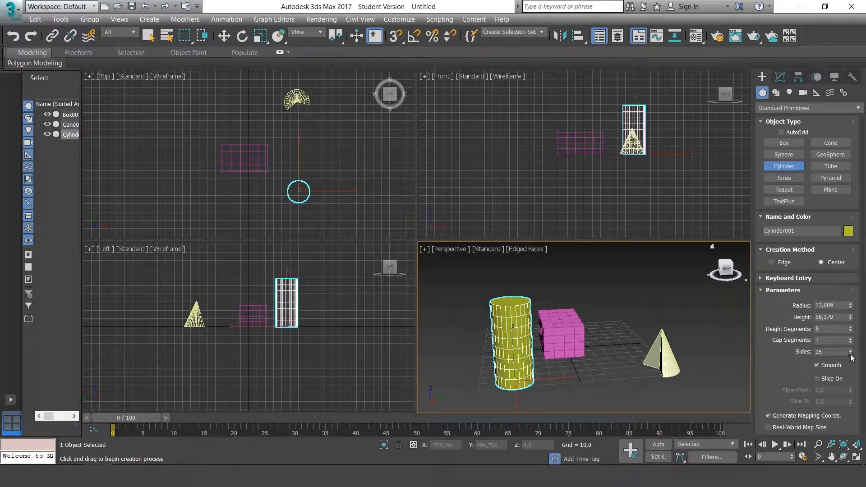
# - Reduce the cylinder's number of sides to 9 and open its modifier parameters
pyautogui.click(851, 353)
pyautogui.click(851, 354)
pyautogui.click(851, 354)
pyautogui.click(851, 353)
pyautogui.click(851, 353)
pyautogui.click(851, 354)
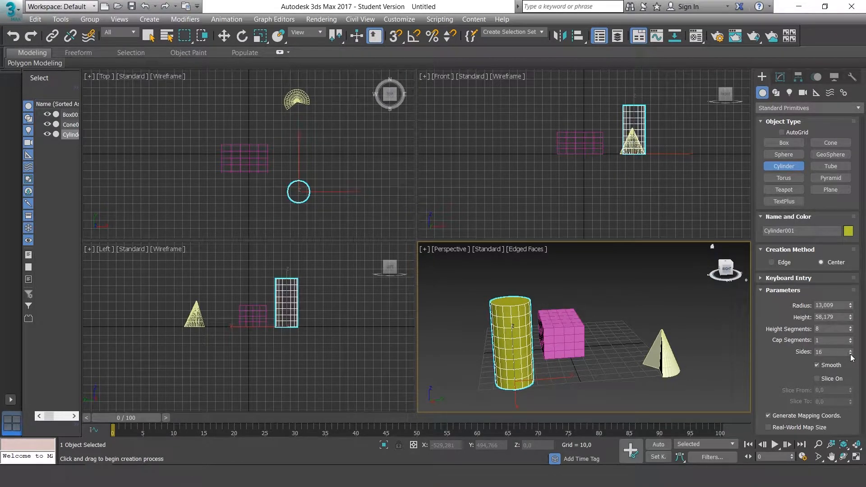
pyautogui.click(850, 354)
pyautogui.click(851, 354)
pyautogui.click(851, 354)
pyautogui.click(851, 354)
pyautogui.click(851, 355)
pyautogui.click(851, 354)
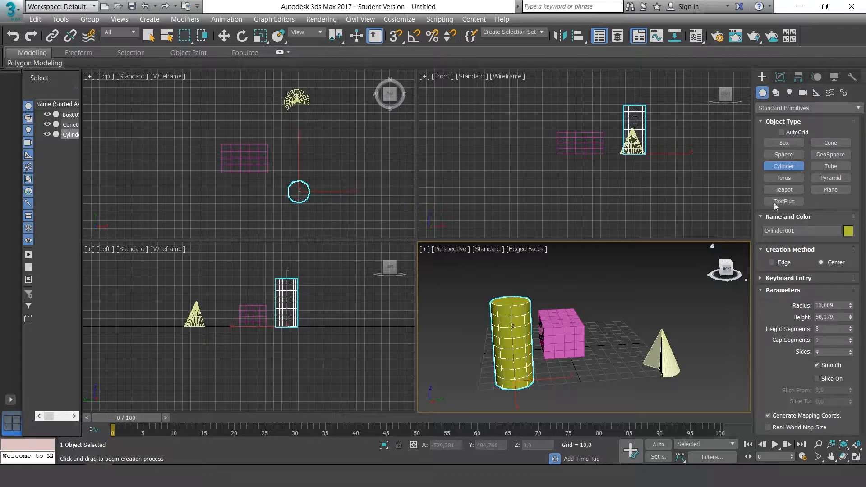
pyautogui.click(779, 77)
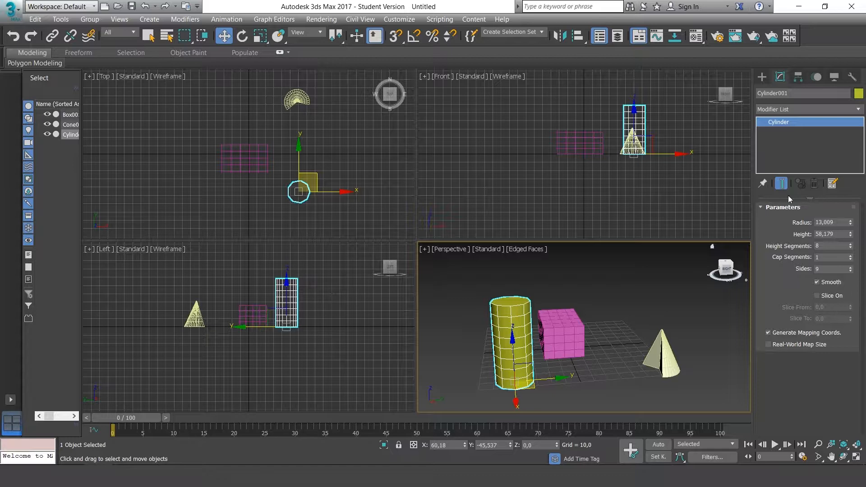
# - Create a tube between the box and the cone, with radii of about 19,1 and 30,6 and a height of about 75,4
pyautogui.click(763, 77)
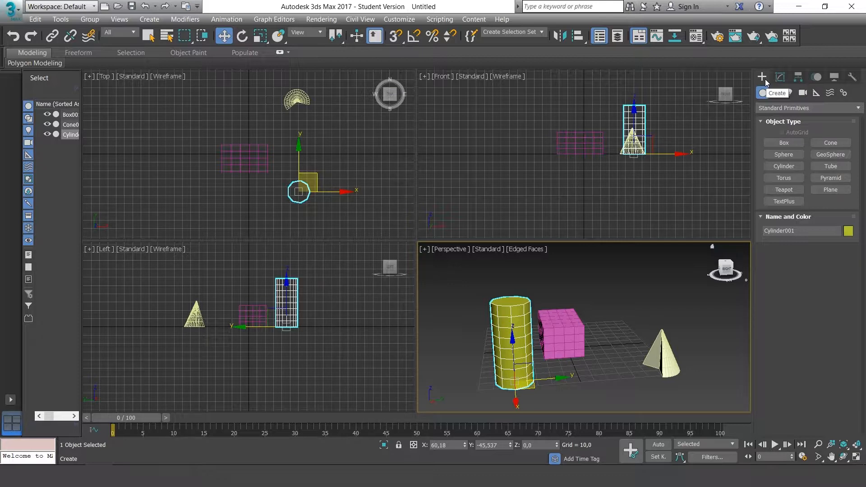
pyautogui.click(831, 166)
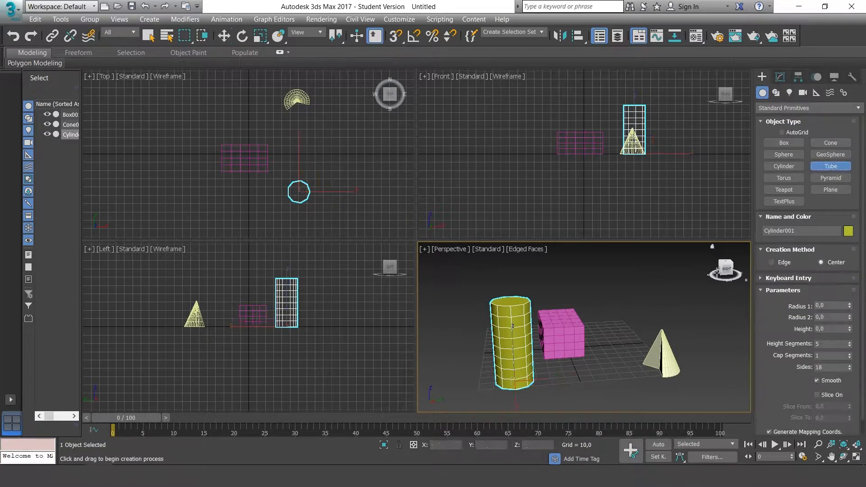
pyautogui.moveTo(612, 351); pyautogui.dragTo(634, 352)
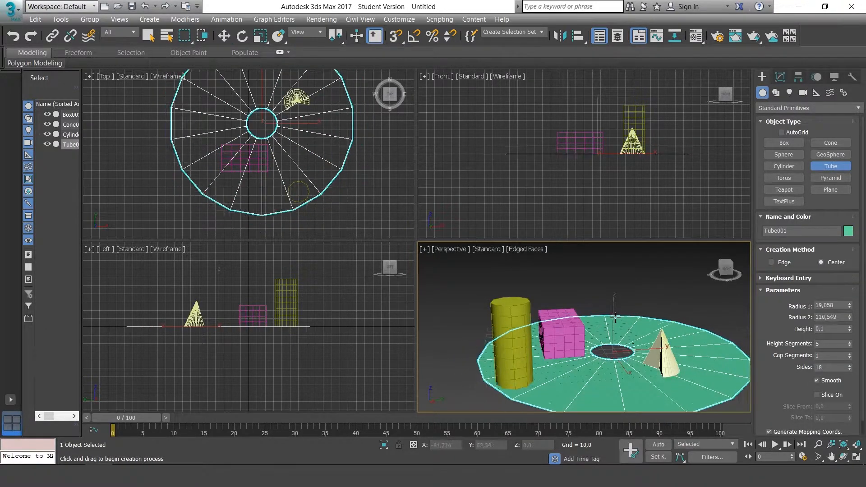
pyautogui.click(617, 333)
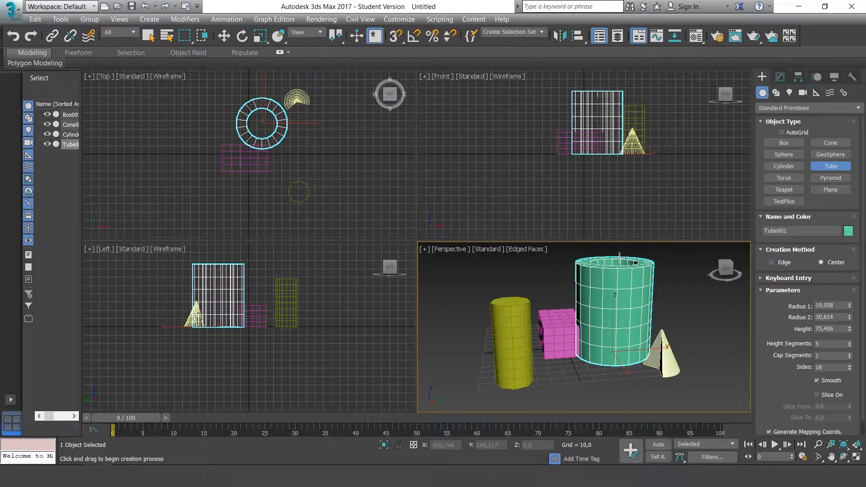
pyautogui.click(620, 258)
# - Create a sphere about 25,1 in radius in the free space beside the box
pyautogui.keyDown('alt'); pyautogui.moveTo(578, 310); pyautogui.dragTo(693, 323, button='middle'); pyautogui.keyUp('alt')
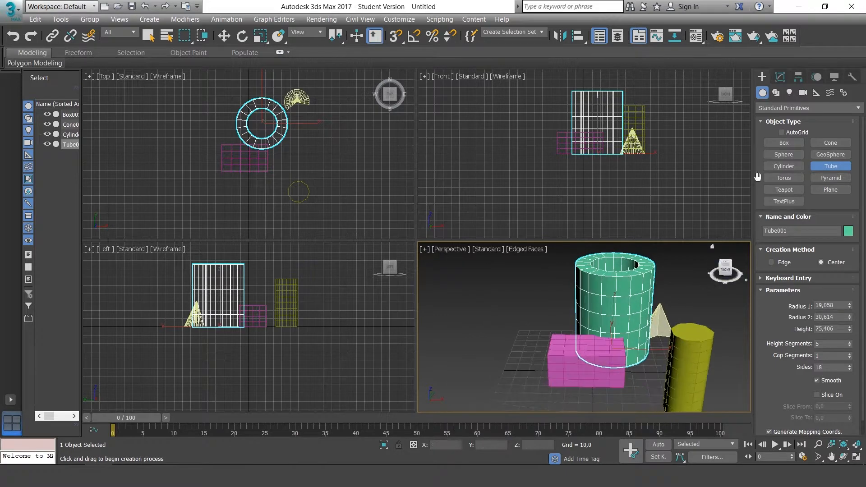
pyautogui.click(781, 155)
pyautogui.moveTo(499, 366); pyautogui.dragTo(535, 333, button='middle')
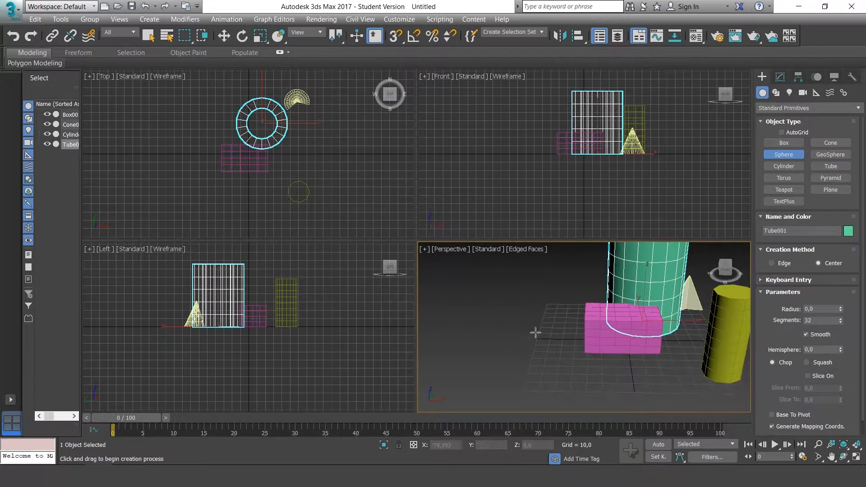
pyautogui.moveTo(509, 369); pyautogui.dragTo(511, 348)
pyautogui.scroll(-4, 639, 268)
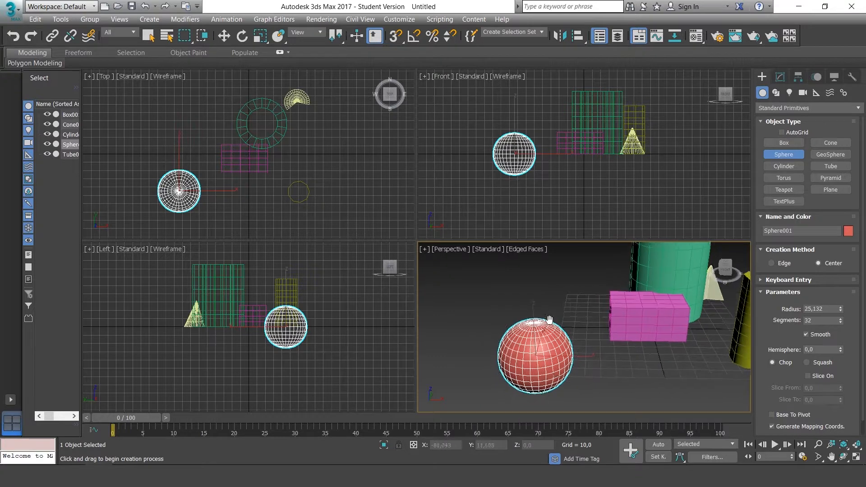
# - Create a geosphere about 30,1 in radius next to the sphere
pyautogui.click(822, 156)
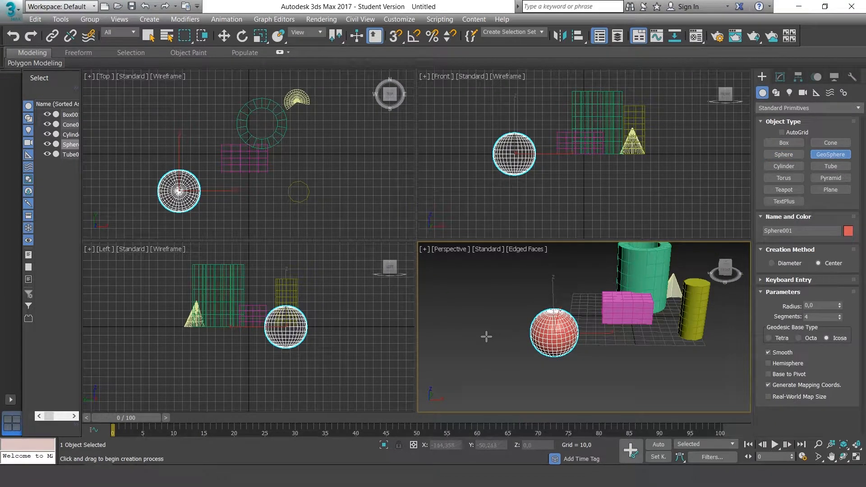
pyautogui.moveTo(487, 337); pyautogui.dragTo(500, 266)
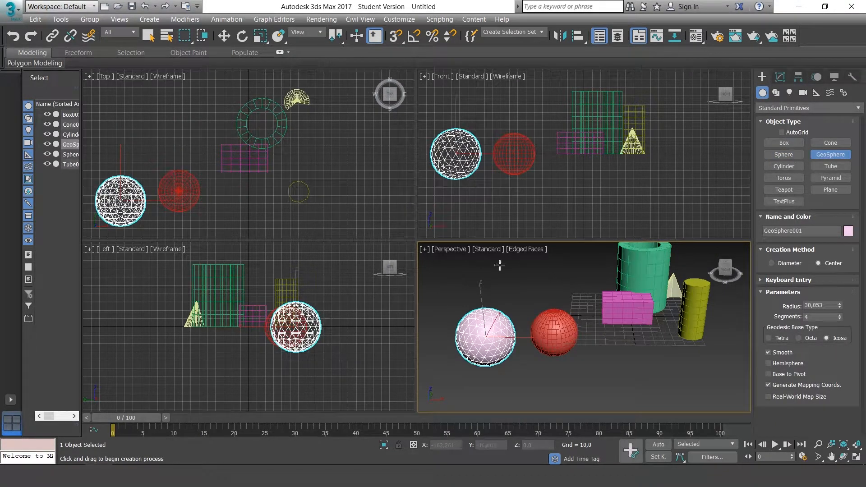
pyautogui.scroll(4, 478, 134)
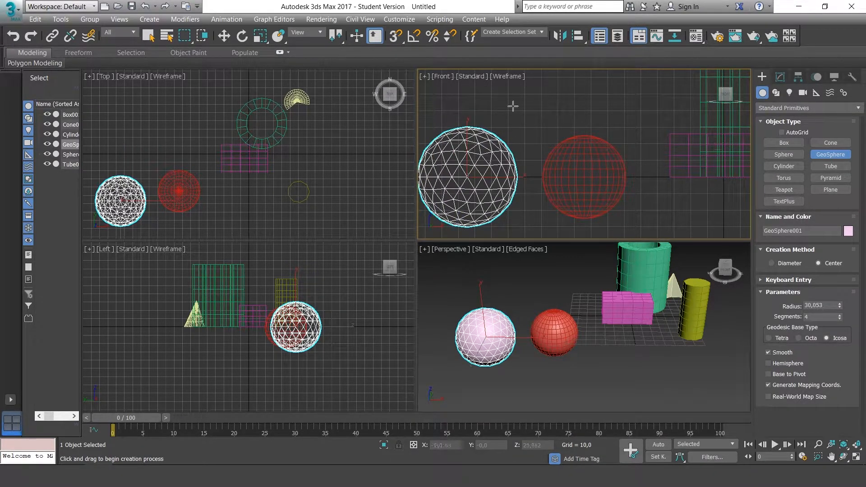
# - Select the red sphere and set its segments to 28
pyautogui.click(224, 35)
pyautogui.click(552, 316)
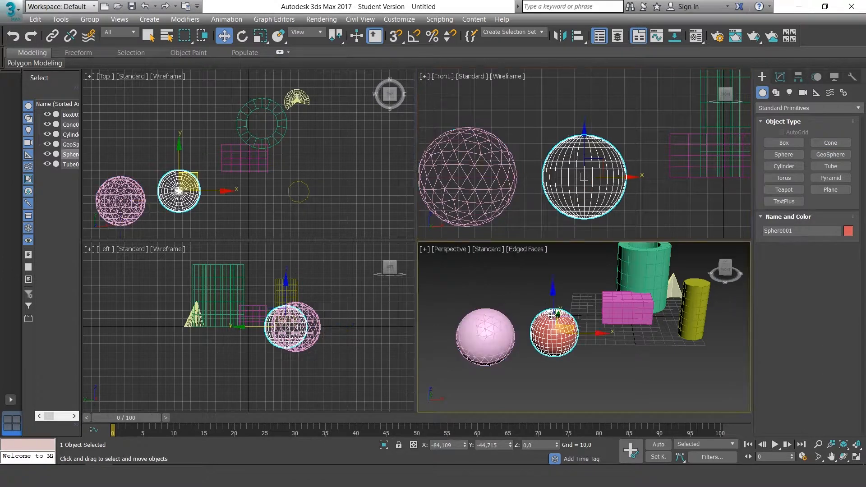
pyautogui.click(781, 77)
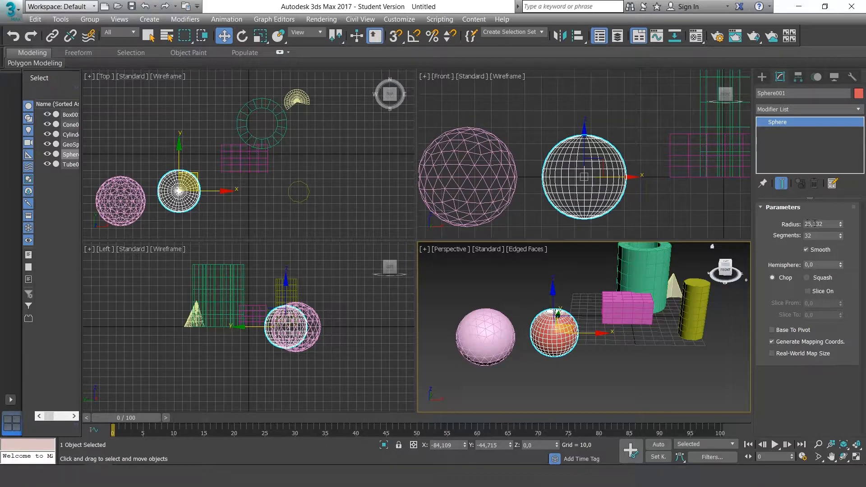
pyautogui.click(841, 238)
pyautogui.click(840, 238)
pyautogui.click(841, 238)
pyautogui.click(841, 238)
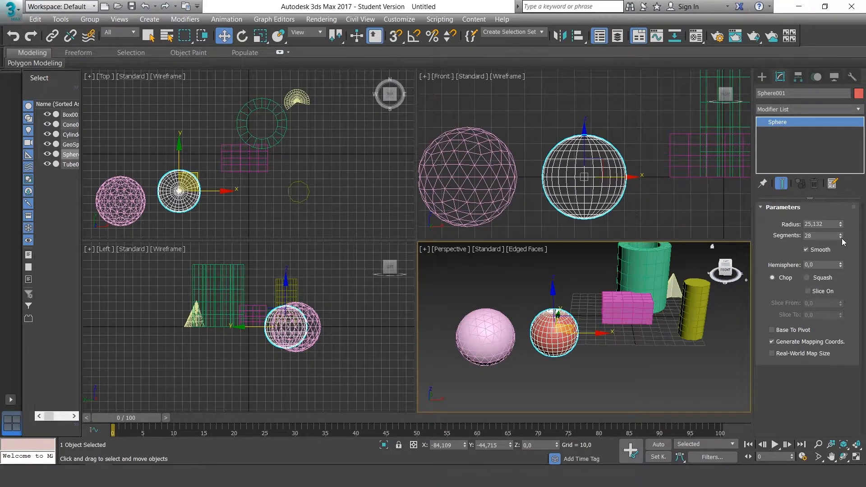
pyautogui.click(841, 238)
pyautogui.click(840, 238)
pyautogui.click(842, 234)
pyautogui.click(843, 234)
# - Cut the sphere to a dome with a Hemisphere value of 0,465, using the Squash option
pyautogui.moveTo(842, 267); pyautogui.dragTo(841, 223)
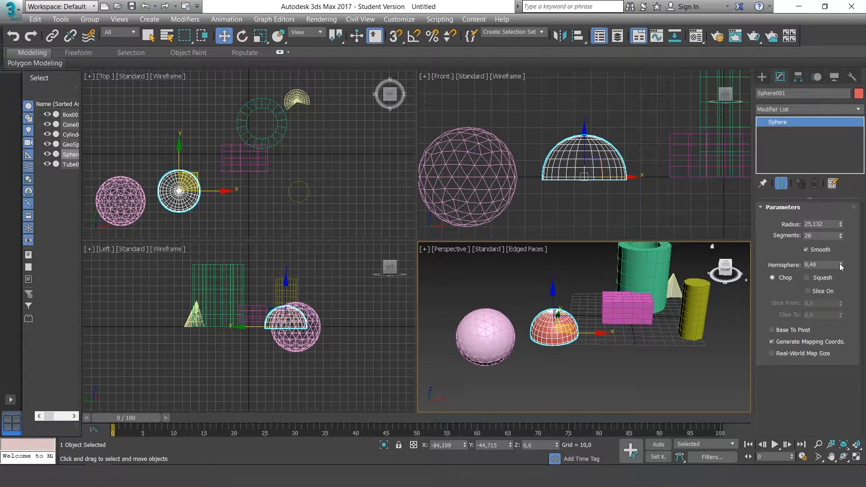
pyautogui.moveTo(841, 267)
pyautogui.mouseDown()
pyautogui.moveTo(845, 283)
pyautogui.moveTo(844, 264)
pyautogui.mouseUp()
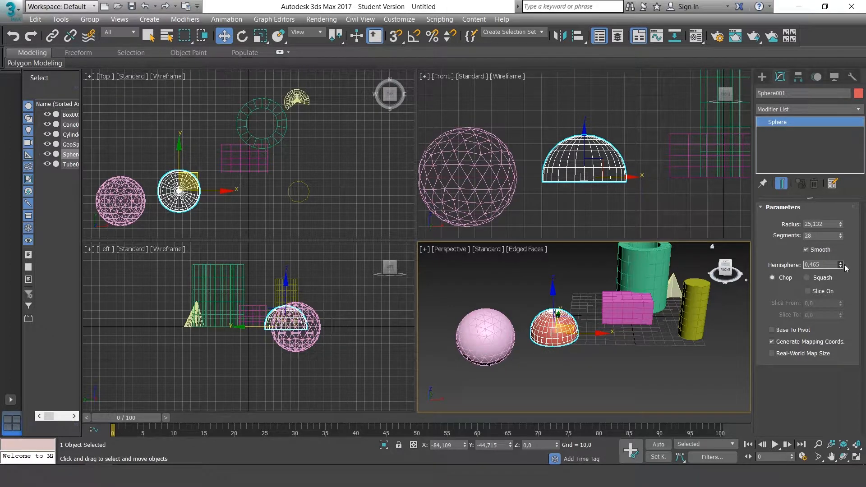
pyautogui.click(821, 278)
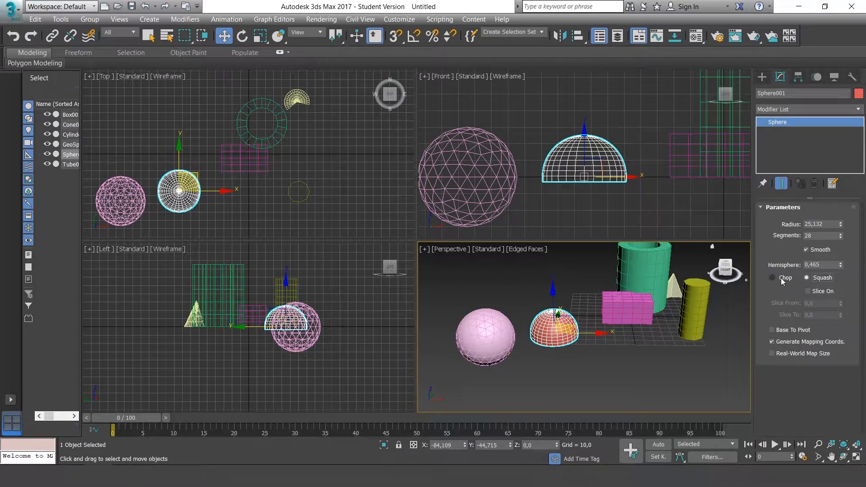
# - Set the red sphere's Hemisphere value to 0,4, enable Slice On and set Slice From to 140,5
pyautogui.moveTo(841, 266)
pyautogui.mouseDown()
pyautogui.moveTo(845, 291)
pyautogui.moveTo(849, 268)
pyautogui.mouseUp()
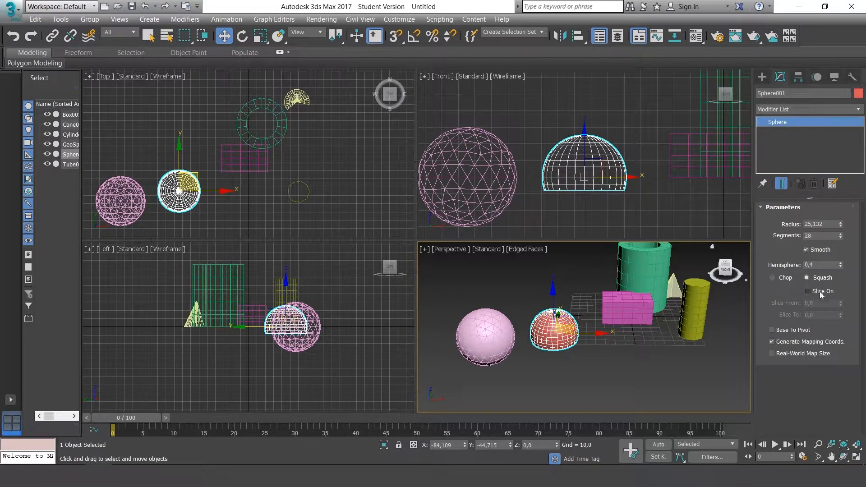
pyautogui.click(819, 291)
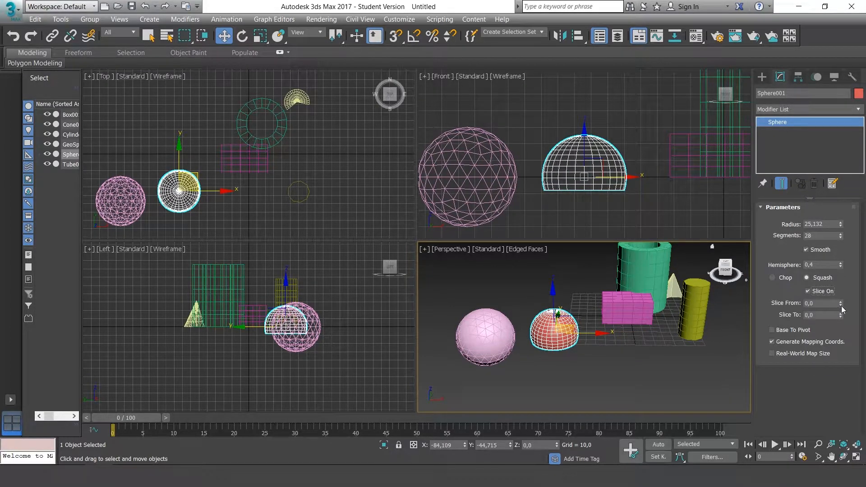
pyautogui.moveTo(841, 306); pyautogui.dragTo(844, 338)
pyautogui.moveTo(844, 342); pyautogui.dragTo(831, 168)
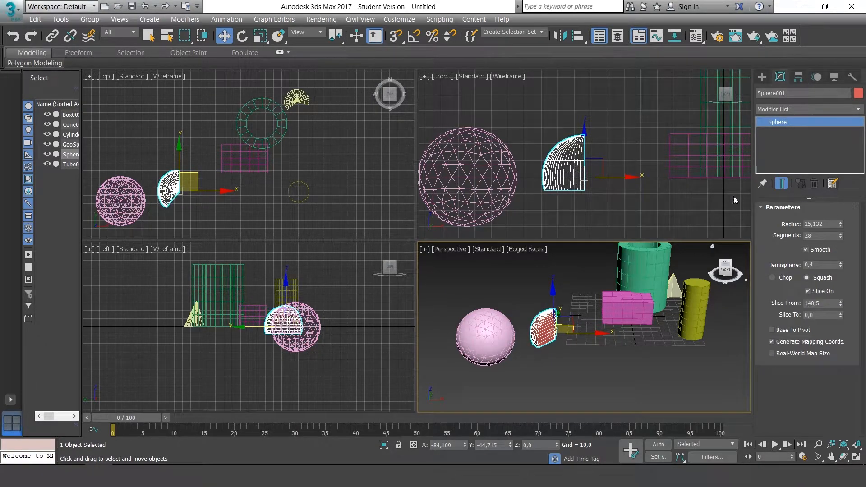
# - Try the Base To Pivot option on the sliced dome, then switch it off again
pyautogui.click(772, 330)
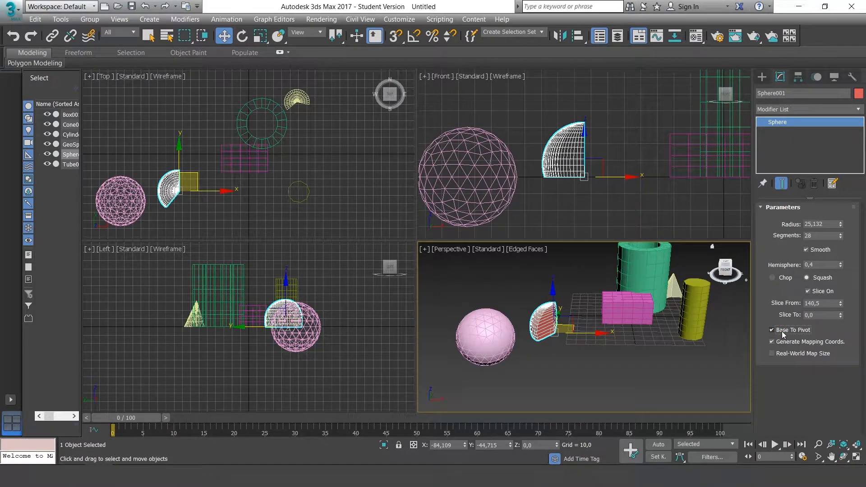
pyautogui.click(782, 333)
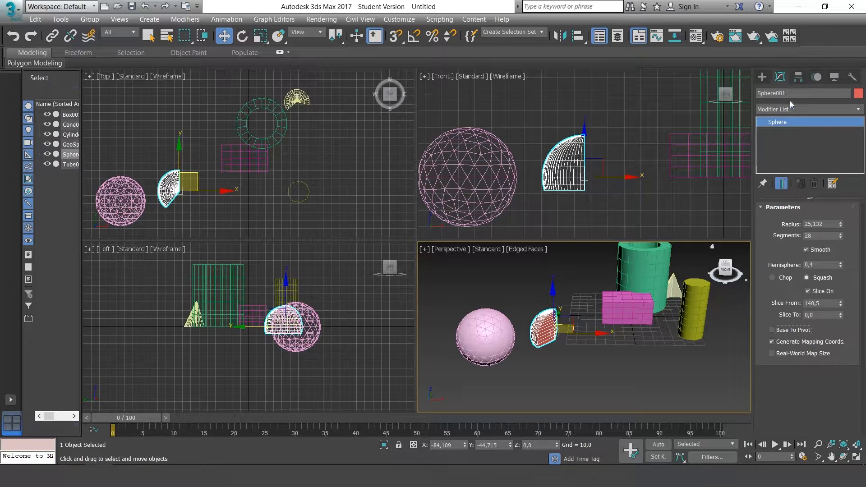
# - Switch object creation from Standard Primitives to the Extended Primitives category
pyautogui.click(769, 78)
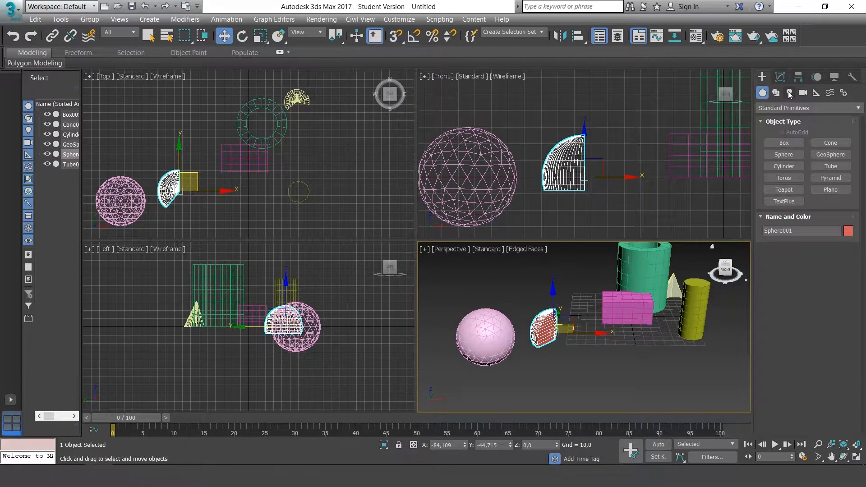
pyautogui.click(853, 109)
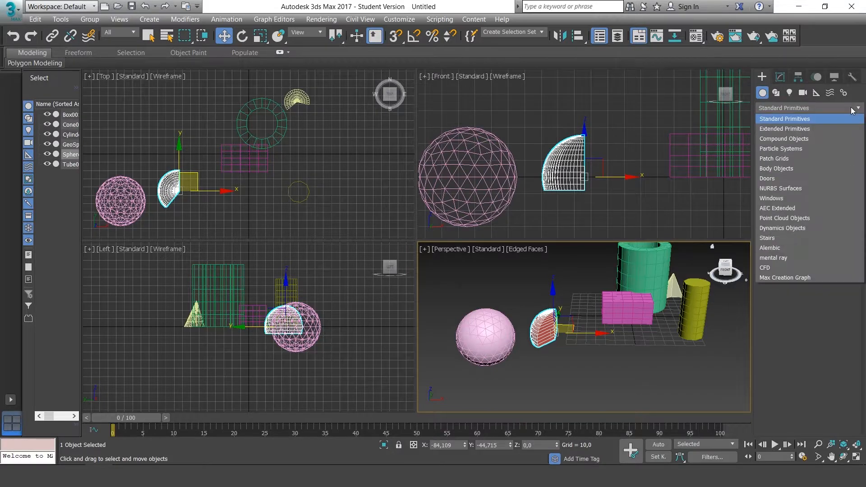
pyautogui.click(829, 129)
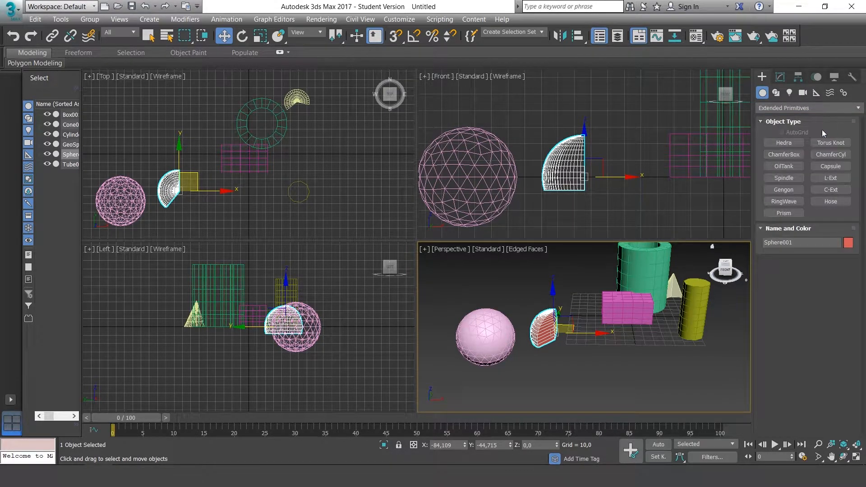
# - Create a ChamferBox about 29,1 long, 46,2 wide and 26,9 high with a fillet of about 1,7 in front of the magenta box
pyautogui.moveTo(657, 316); pyautogui.dragTo(614, 310, button='middle')
pyautogui.hotkey('alt', 'w')
pyautogui.keyDown('alt'); pyautogui.moveTo(599, 278); pyautogui.dragTo(548, 239, button='middle'); pyautogui.keyUp('alt')
pyautogui.scroll(-3, 592, 281)
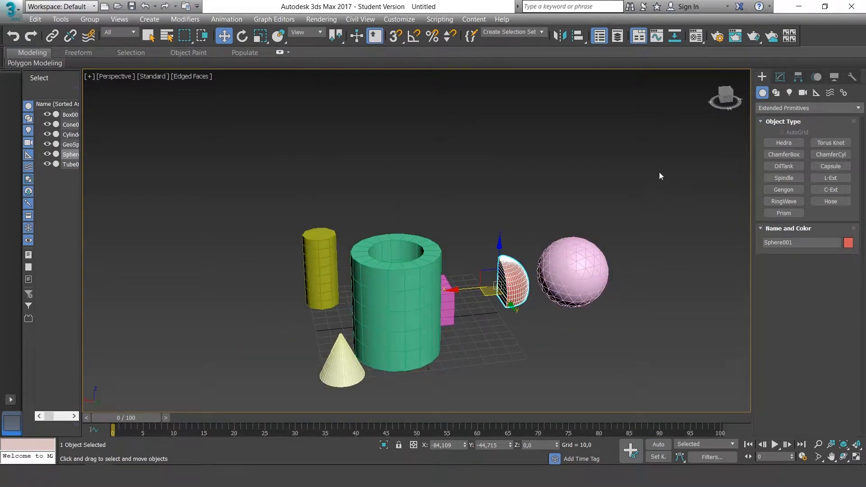
pyautogui.moveTo(624, 241); pyautogui.dragTo(622, 240, button='middle')
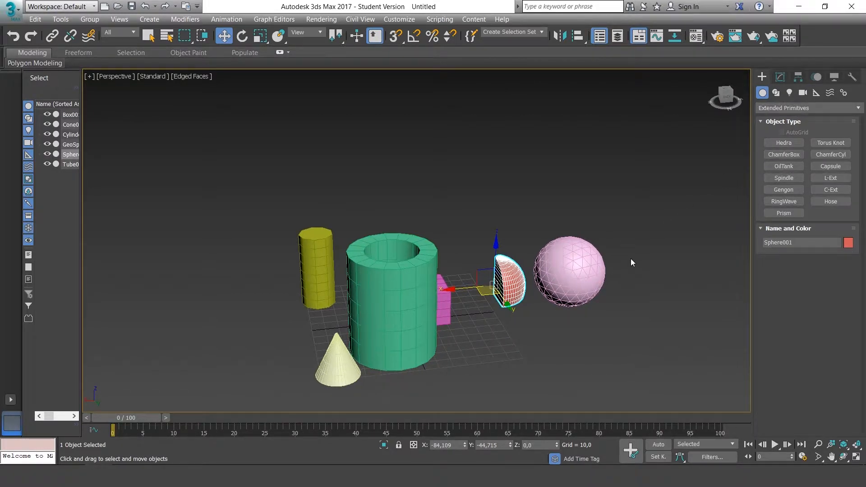
pyautogui.moveTo(631, 258); pyautogui.dragTo(639, 241, button='middle')
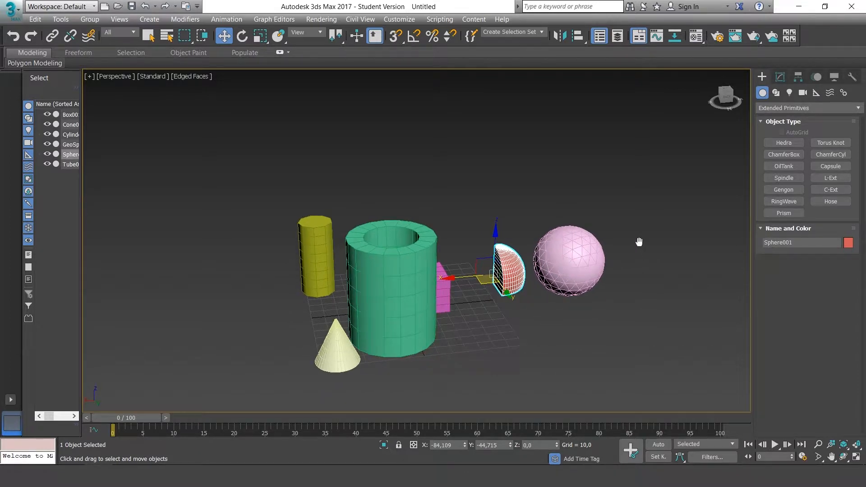
pyautogui.click(792, 155)
pyautogui.keyDown('alt'); pyautogui.moveTo(609, 277); pyautogui.dragTo(599, 268, button='middle'); pyautogui.keyUp('alt')
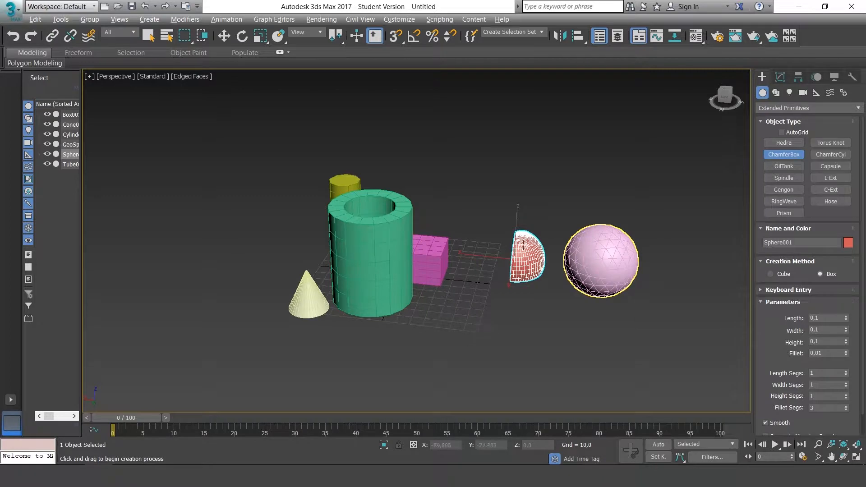
pyautogui.keyDown('alt'); pyautogui.moveTo(519, 243); pyautogui.dragTo(583, 285, button='middle'); pyautogui.keyUp('alt')
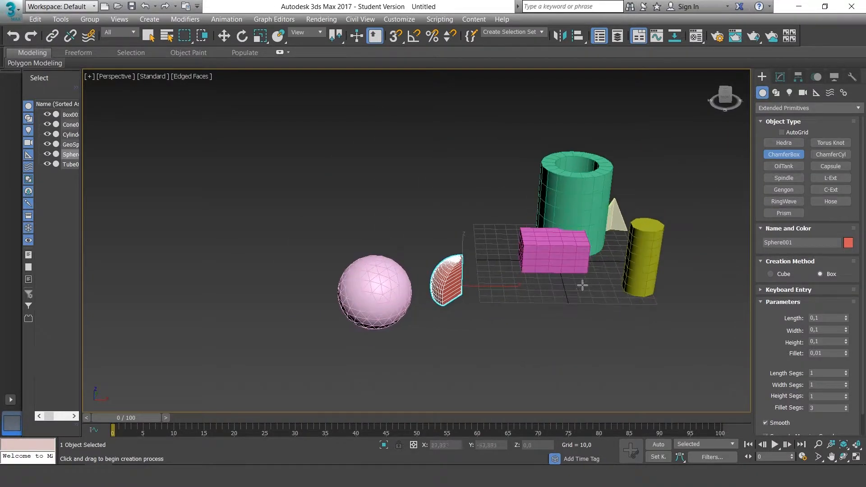
pyautogui.moveTo(576, 302); pyautogui.dragTo(515, 282)
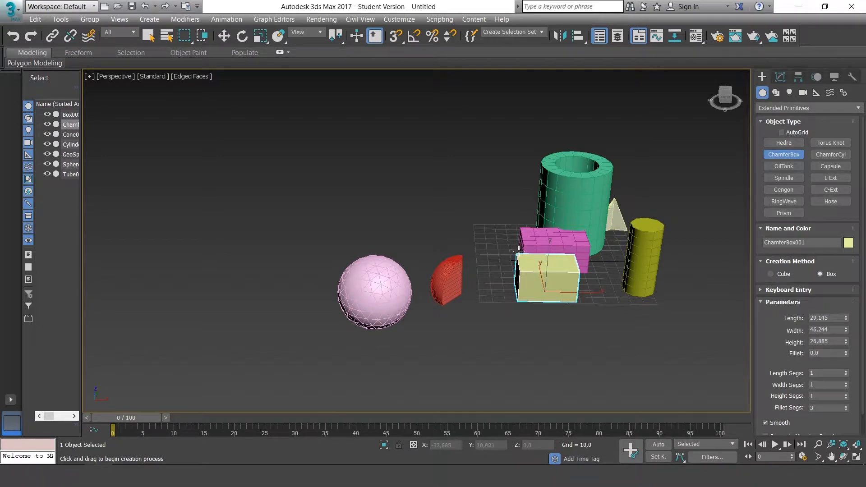
pyautogui.scroll(5, 509, 266)
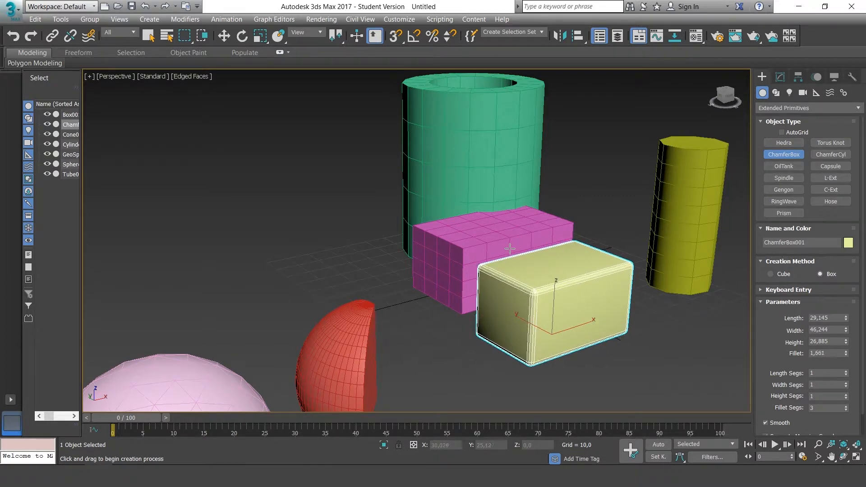
# - Create a ChamferCyl about 12,9 in radius and 43,3 high with a fillet of about 2,2 between the tube and the dome
pyautogui.click(836, 156)
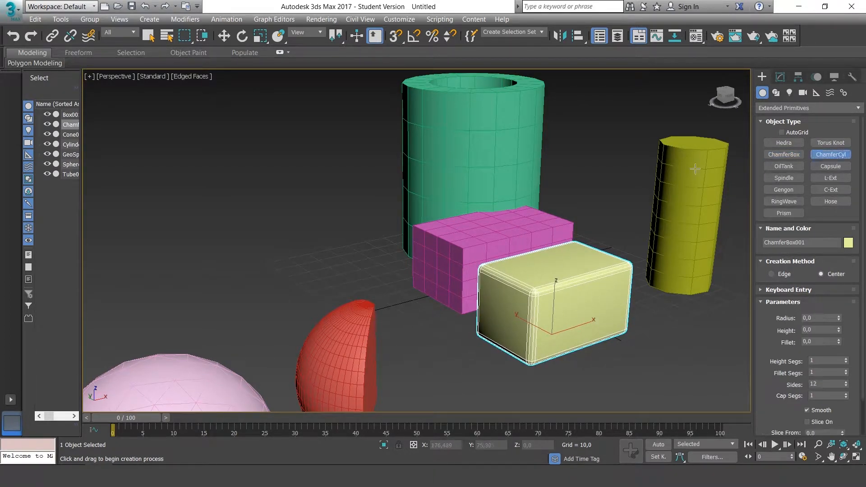
pyautogui.moveTo(342, 288); pyautogui.dragTo(375, 292)
pyautogui.click(337, 174)
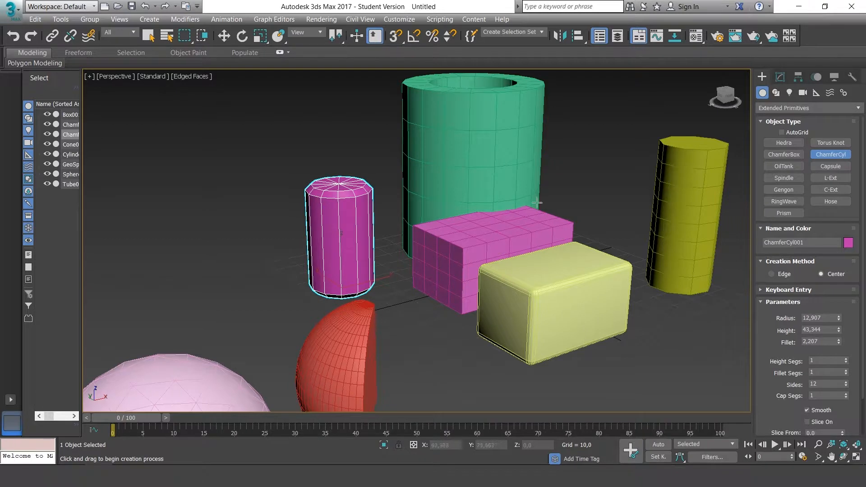
# - Create a five-sided Gengon about 10,9 in radius and 24,2 high with a fillet of about 2,9 beside the chamfer box
pyautogui.click(778, 191)
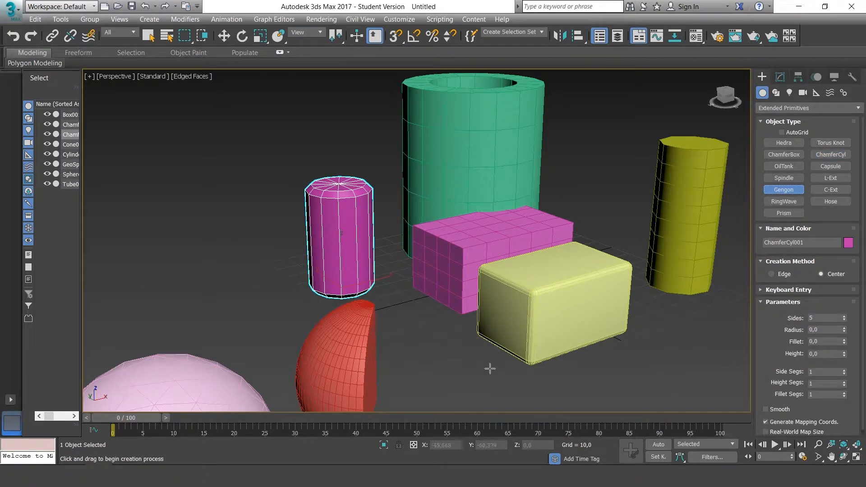
pyautogui.moveTo(445, 381); pyautogui.dragTo(441, 363)
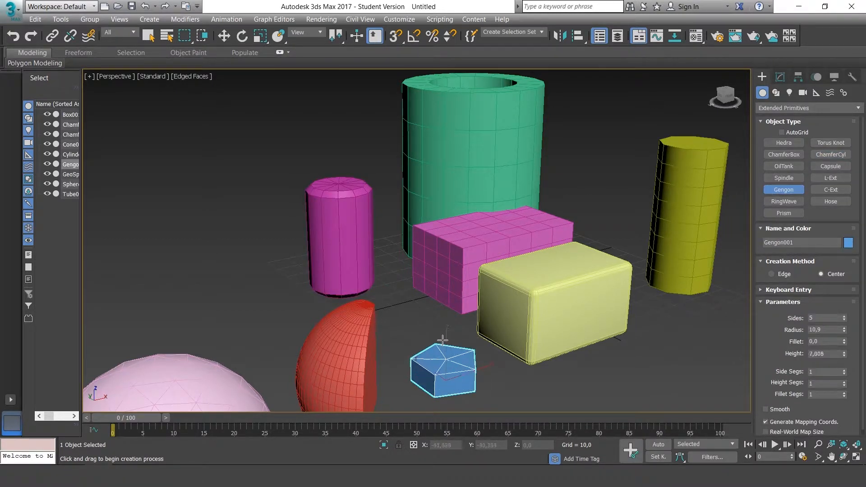
pyautogui.click(445, 294)
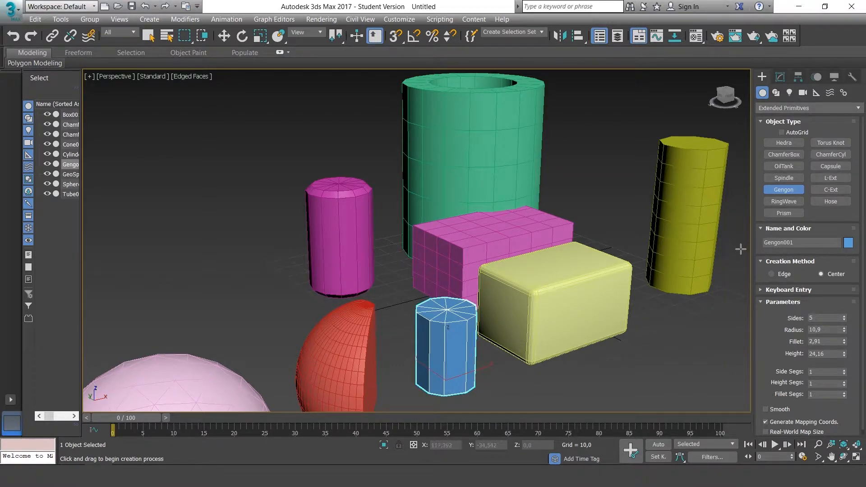
# - Create an L-Ext with sides about 23,9 and 47,1 long, 7,1 wide and 9 high in the free space beyond the chamfer cylinder
pyautogui.scroll(-3, 656, 270)
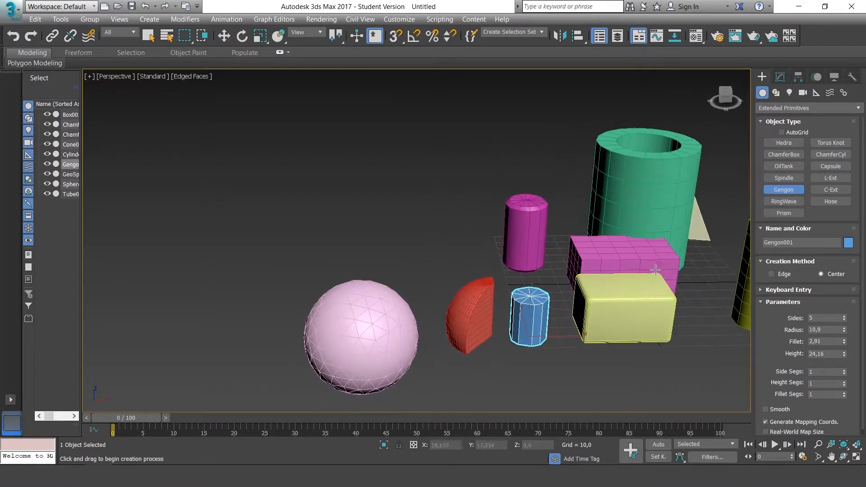
pyautogui.keyDown('alt'); pyautogui.moveTo(655, 269); pyautogui.dragTo(677, 280, button='middle'); pyautogui.keyUp('alt')
pyautogui.click(831, 178)
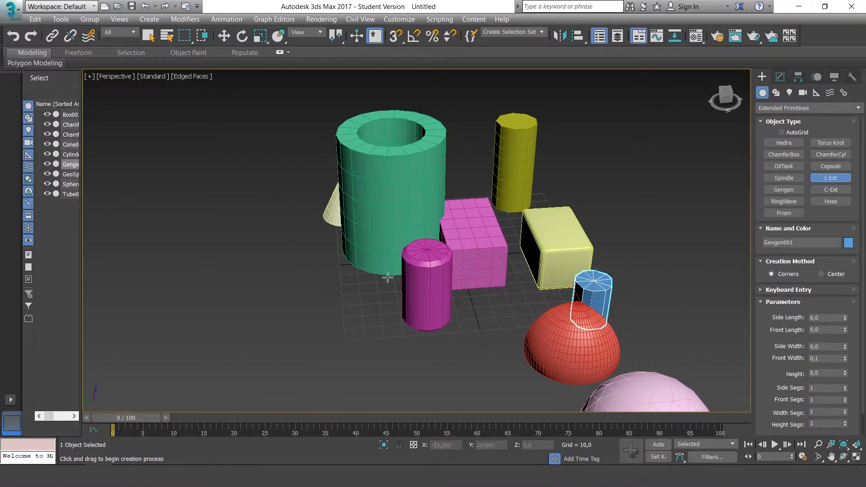
pyautogui.moveTo(306, 324); pyautogui.dragTo(357, 385)
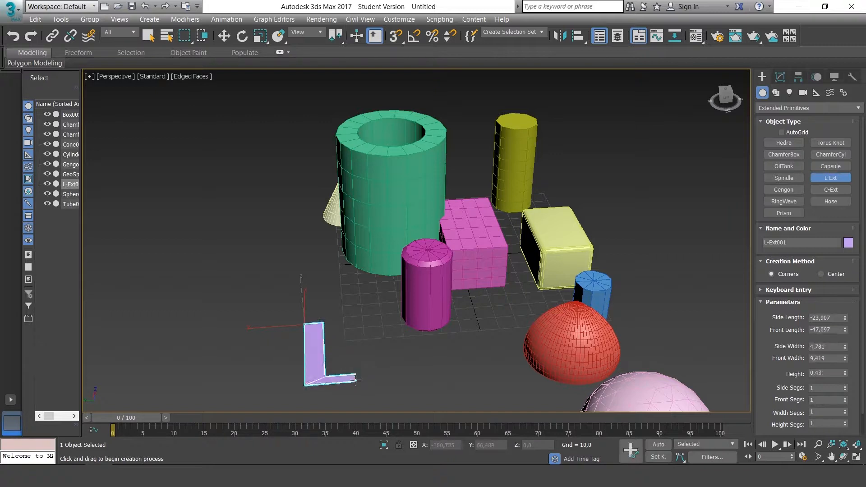
pyautogui.click(345, 361)
pyautogui.click(338, 370)
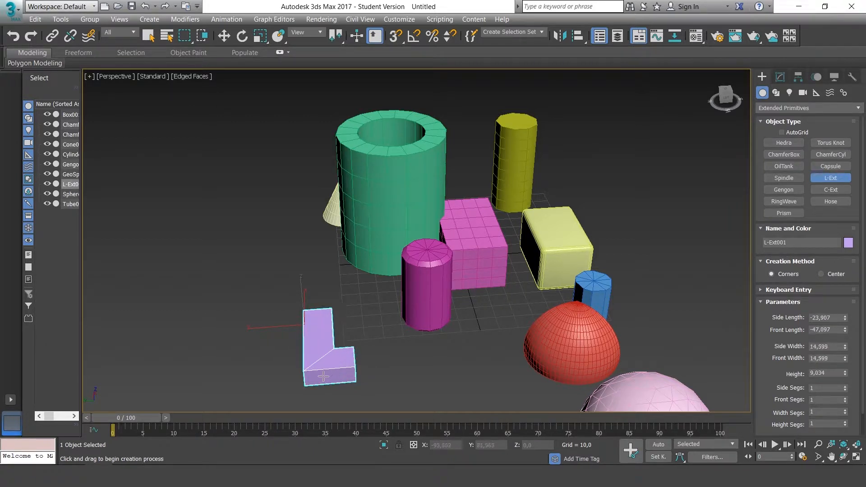
# - Create a C-Ext about 13,4 high with back and front lengths of about 30,9 and a side of about 14,1 near the L-shape
pyautogui.click(831, 190)
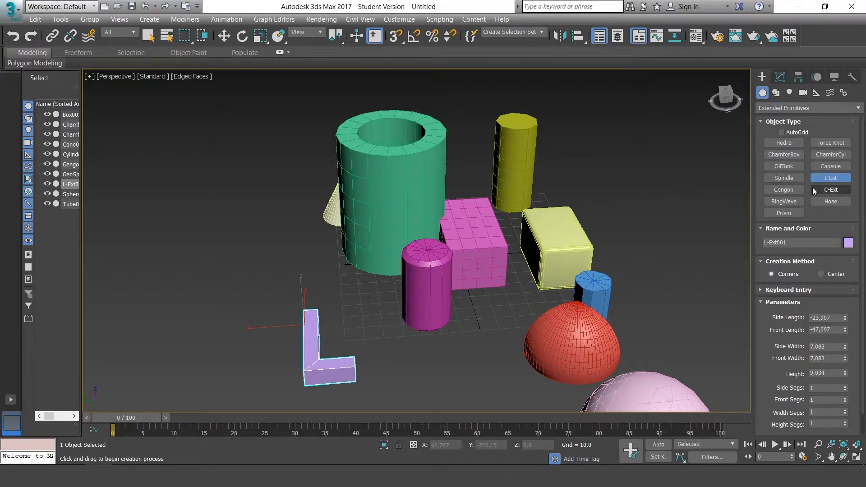
pyautogui.moveTo(267, 267); pyautogui.dragTo(292, 297)
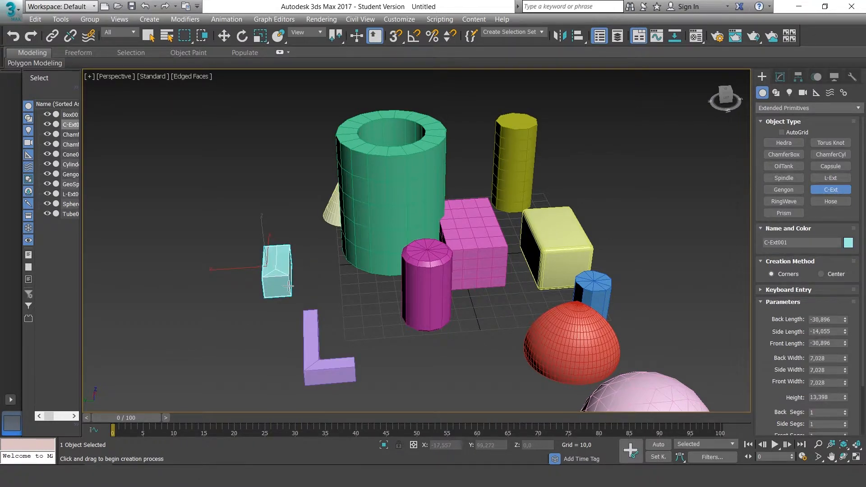
# - Create a flat RingWave about 10,4 in radius with a ring width of about 1,2 between the chamfer cylinder and the dome
pyautogui.click(791, 202)
pyautogui.moveTo(495, 322); pyautogui.dragTo(495, 308)
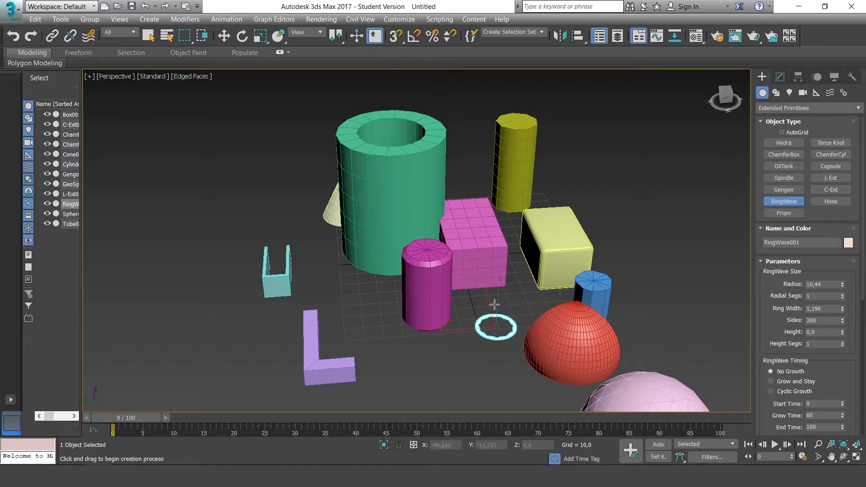
pyautogui.keyDown('alt'); pyautogui.moveTo(562, 311); pyautogui.dragTo(781, 282, button='middle'); pyautogui.keyUp('alt')
pyautogui.scroll(3, 626, 254)
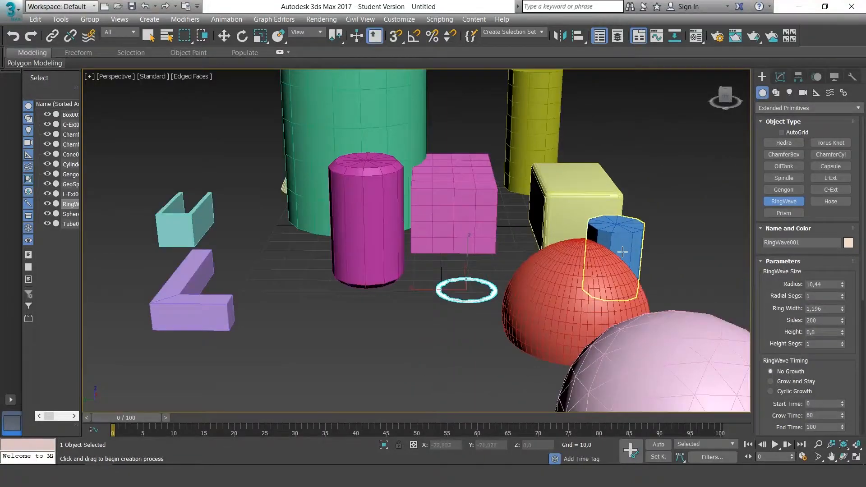
pyautogui.moveTo(623, 251)
pyautogui.keyDown('alt'); pyautogui.mouseDown(button='middle')
pyautogui.moveTo(341, 250)
pyautogui.moveTo(607, 256)
pyautogui.mouseUp(button='middle'); pyautogui.keyUp('alt')
pyautogui.scroll(-4, 554, 257)
pyautogui.scroll(-3, 340, 250)
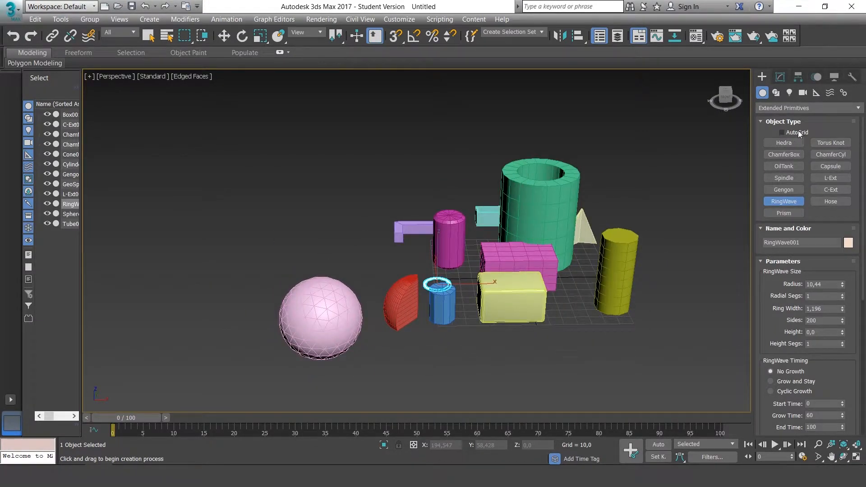
# - Leave RingWave creation, select every object in the perspective view and delete them all
pyautogui.click(788, 203)
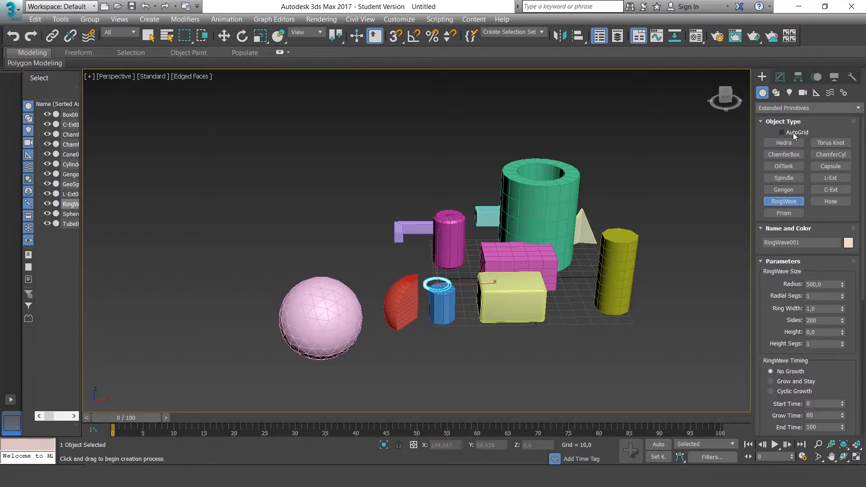
pyautogui.click(224, 38)
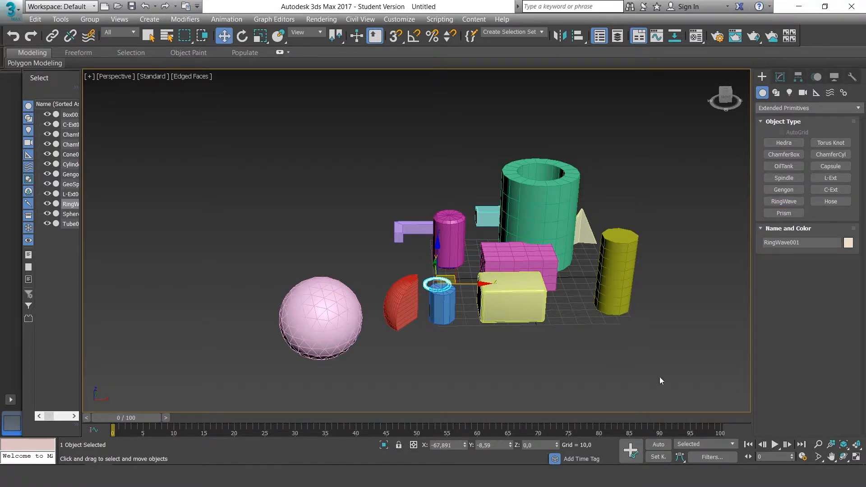
pyautogui.moveTo(245, 148); pyautogui.dragTo(246, 149)
pyautogui.press('Delete')
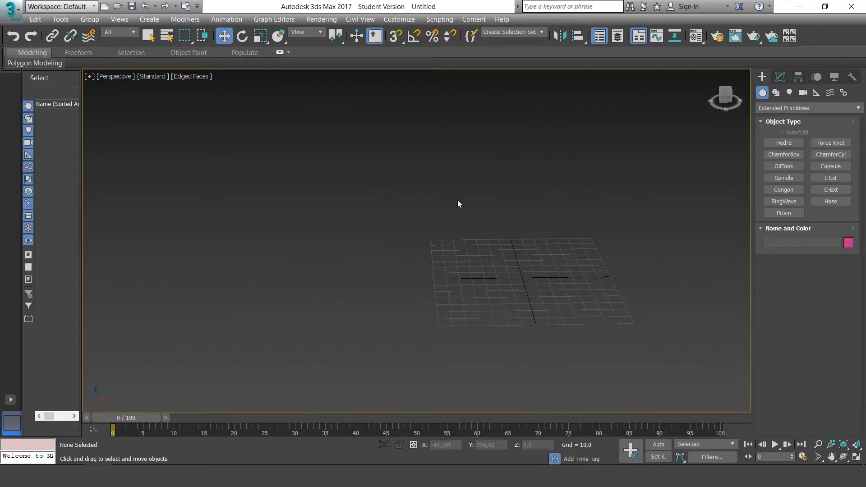
# - Create a standard Box about 54,6 × 35,9 × 32,7 on the grid and set its length, width and height segments to 1
pyautogui.click(794, 111)
pyautogui.click(793, 119)
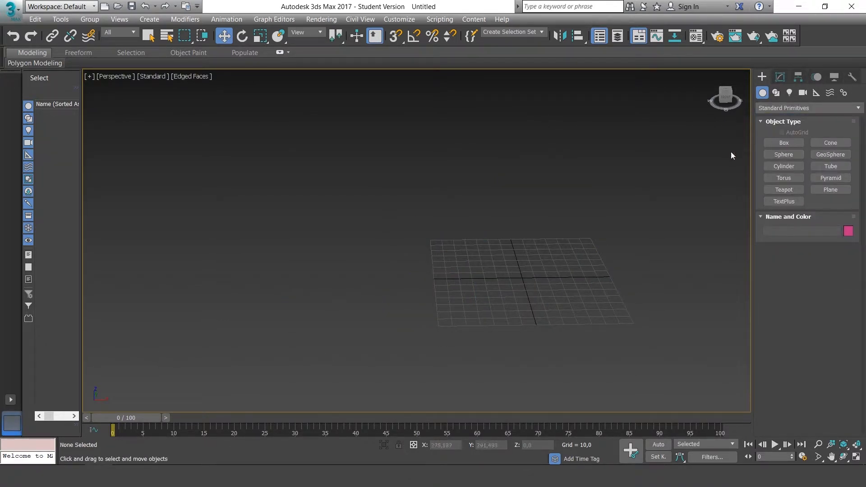
pyautogui.click(784, 143)
pyautogui.moveTo(531, 294); pyautogui.dragTo(479, 259)
pyautogui.keyDown('alt'); pyautogui.moveTo(483, 219); pyautogui.dragTo(561, 230, button='middle'); pyautogui.keyUp('alt')
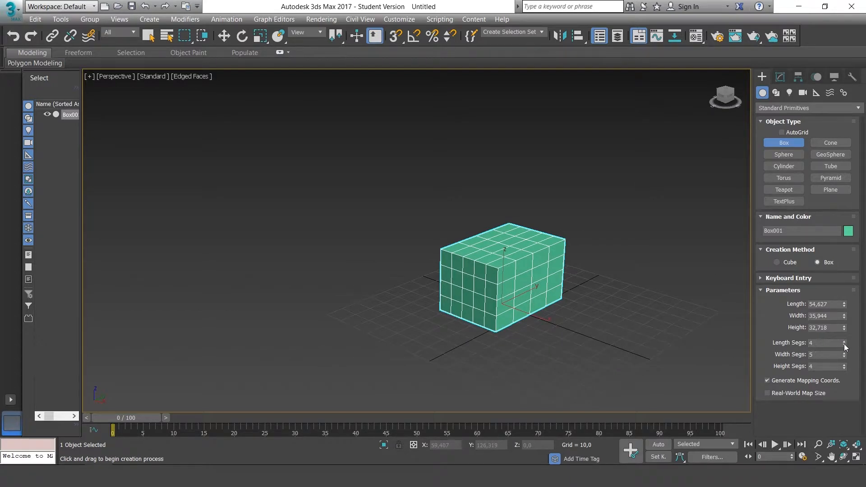
pyautogui.moveTo(845, 344); pyautogui.dragTo(847, 375)
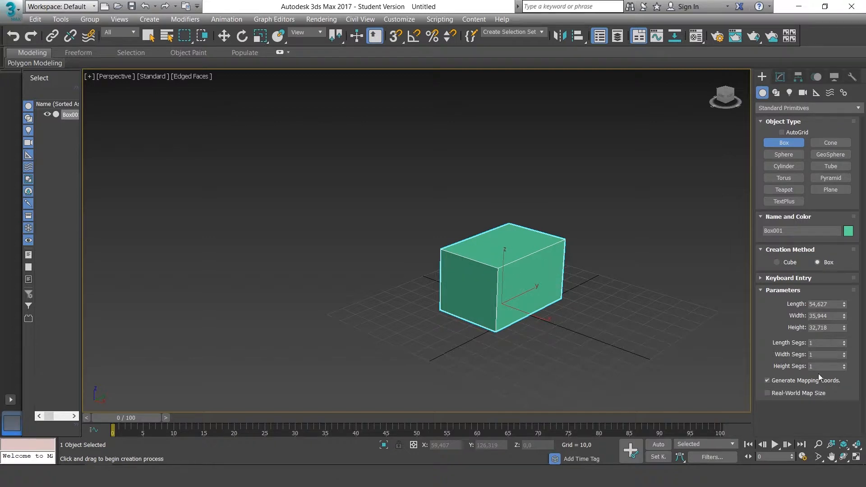
# - Turn on AutoGrid and create a box about 20,1 × 10,9 × 7,3 on the top face of the large box
pyautogui.keyDown('alt'); pyautogui.moveTo(589, 255); pyautogui.dragTo(726, 179, button='middle'); pyautogui.keyUp('alt')
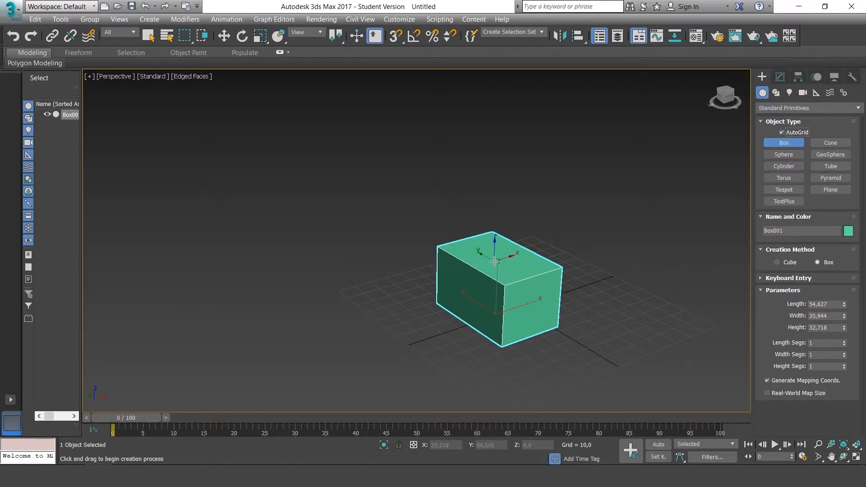
pyautogui.keyDown('alt'); pyautogui.moveTo(534, 293); pyautogui.dragTo(565, 289, button='middle'); pyautogui.keyUp('alt')
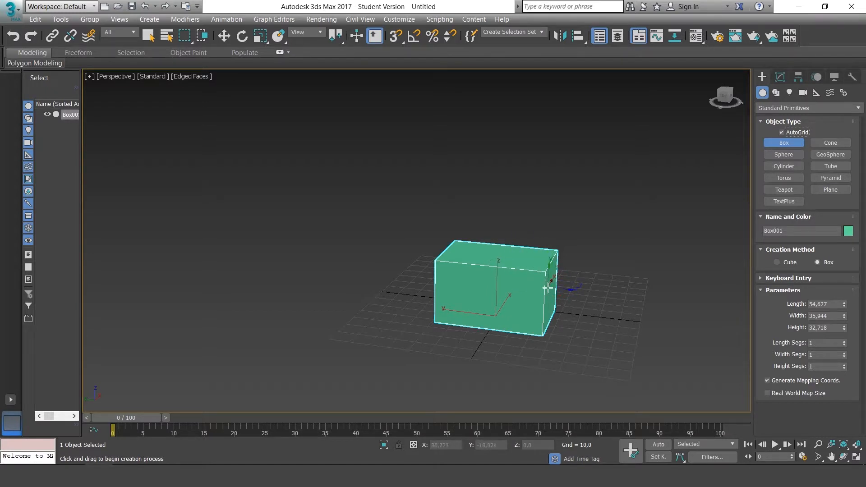
pyautogui.keyDown('alt'); pyautogui.moveTo(588, 264); pyautogui.dragTo(682, 258, button='middle'); pyautogui.keyUp('alt')
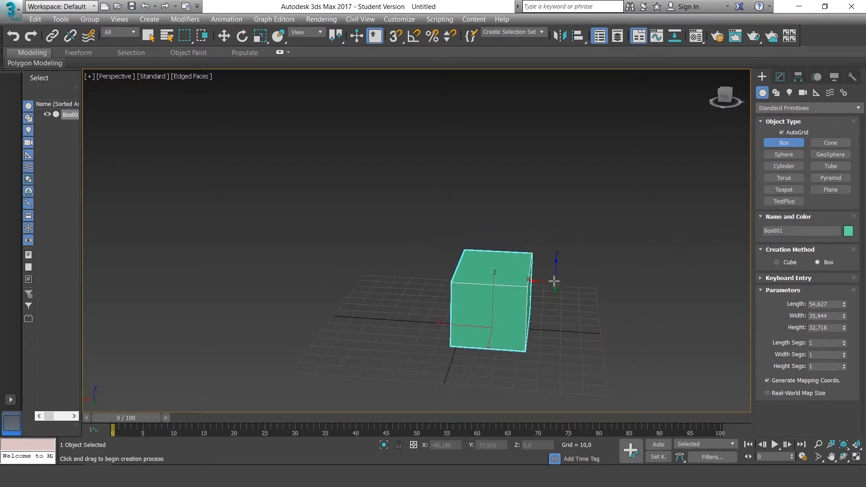
pyautogui.keyDown('alt'); pyautogui.moveTo(554, 281); pyautogui.dragTo(562, 254, button='middle'); pyautogui.keyUp('alt')
pyautogui.scroll(3, 544, 259)
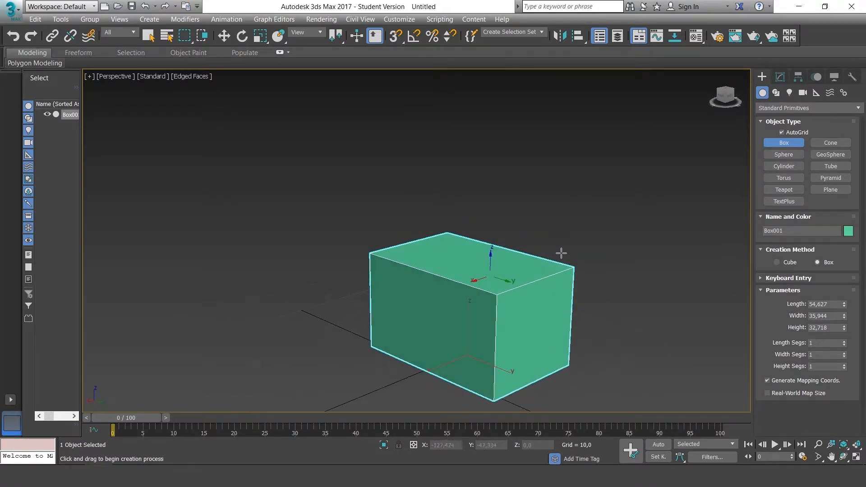
pyautogui.moveTo(491, 271); pyautogui.dragTo(468, 249)
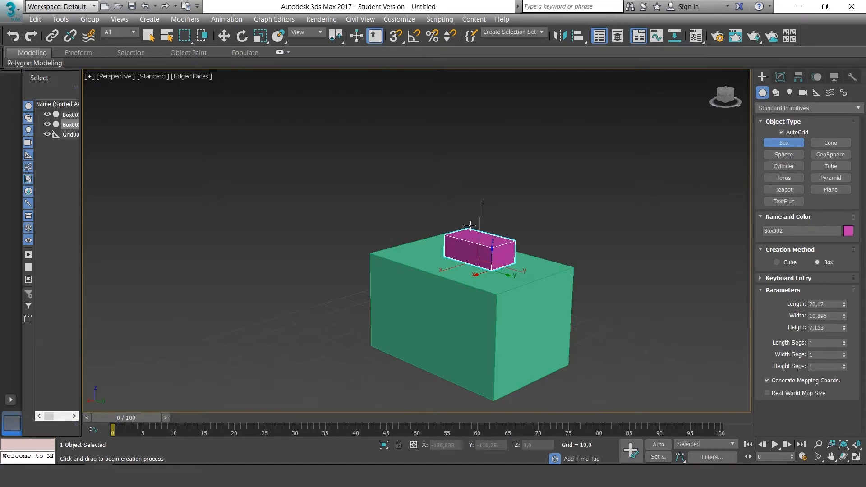
pyautogui.click(470, 227)
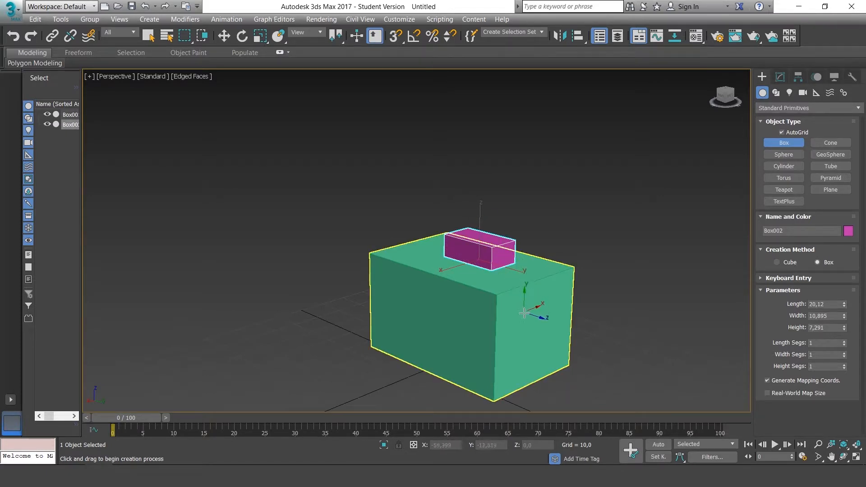
# - Create a box about 9,1 × 8,5 × 6,0 on the large box's end face and one about 8,6 × 8,2 × 8,4 on its long side
pyautogui.moveTo(525, 313); pyautogui.dragTo(550, 338)
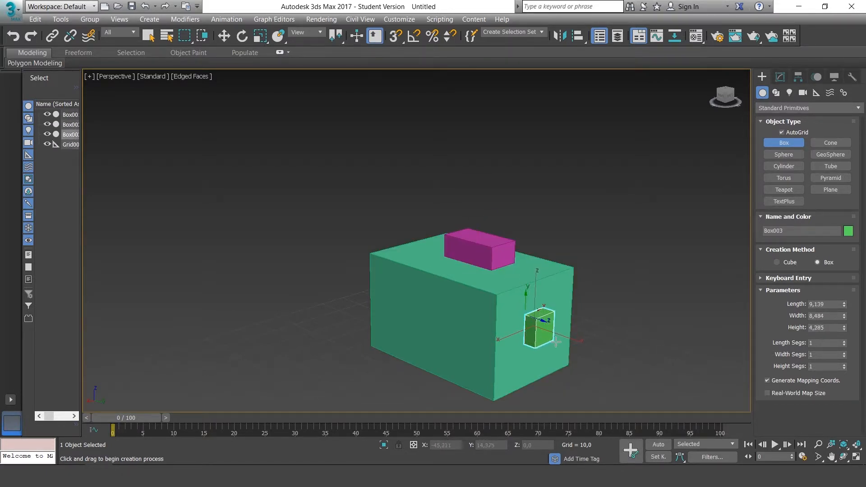
pyautogui.click(528, 339)
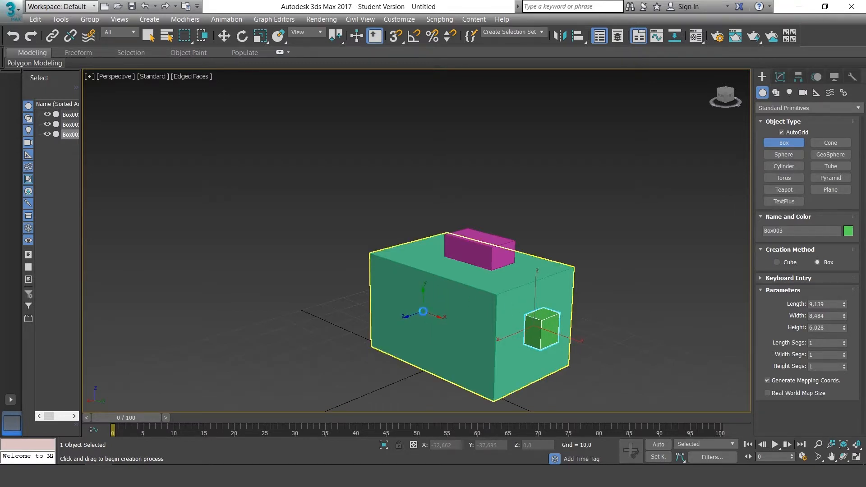
pyautogui.moveTo(423, 313); pyautogui.dragTo(442, 346)
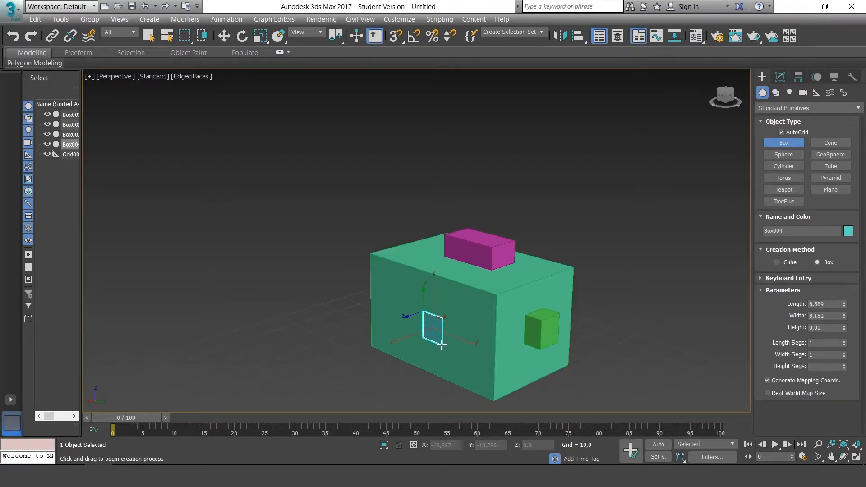
pyautogui.click(415, 354)
# - Examine from several sides how the three small boxes sit on the faces of the large box
pyautogui.keyDown('alt'); pyautogui.moveTo(653, 296); pyautogui.dragTo(623, 271, button='middle'); pyautogui.keyUp('alt')
pyautogui.keyDown('alt'); pyautogui.moveTo(606, 252); pyautogui.dragTo(655, 253, button='middle'); pyautogui.keyUp('alt')
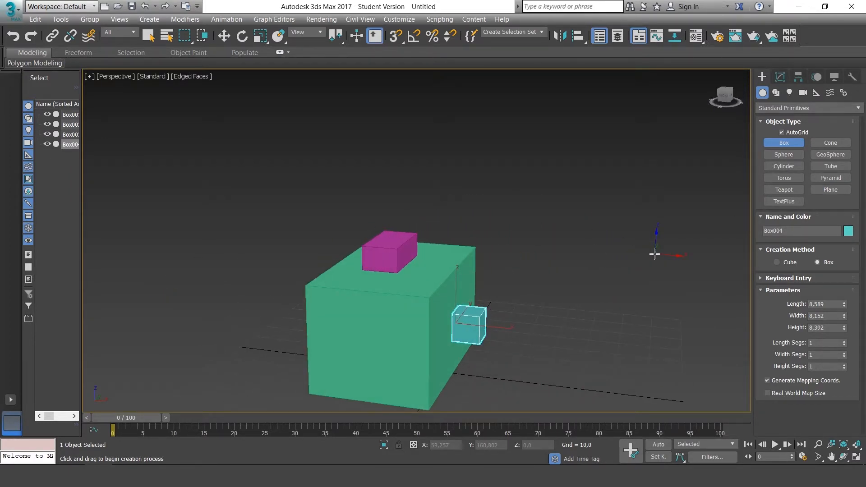
pyautogui.keyDown('alt'); pyautogui.moveTo(516, 263); pyautogui.dragTo(567, 261, button='middle'); pyautogui.keyUp('alt')
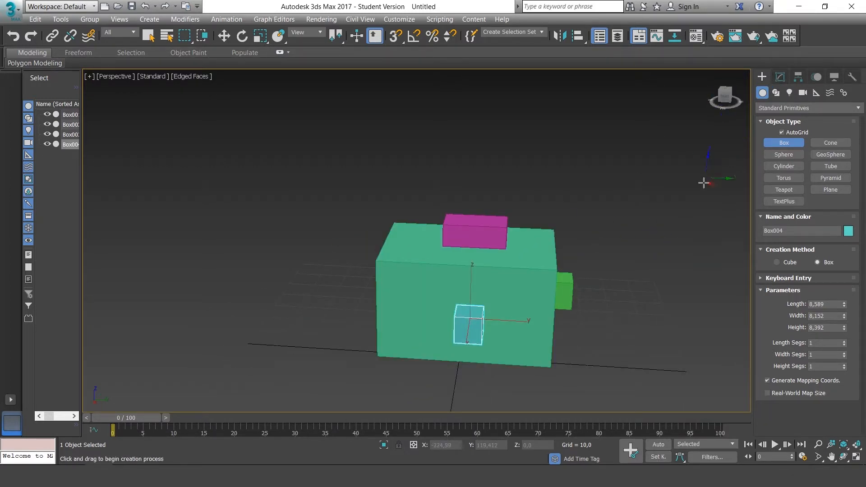
pyautogui.keyDown('alt'); pyautogui.moveTo(654, 213); pyautogui.dragTo(680, 175, button='middle'); pyautogui.keyUp('alt')
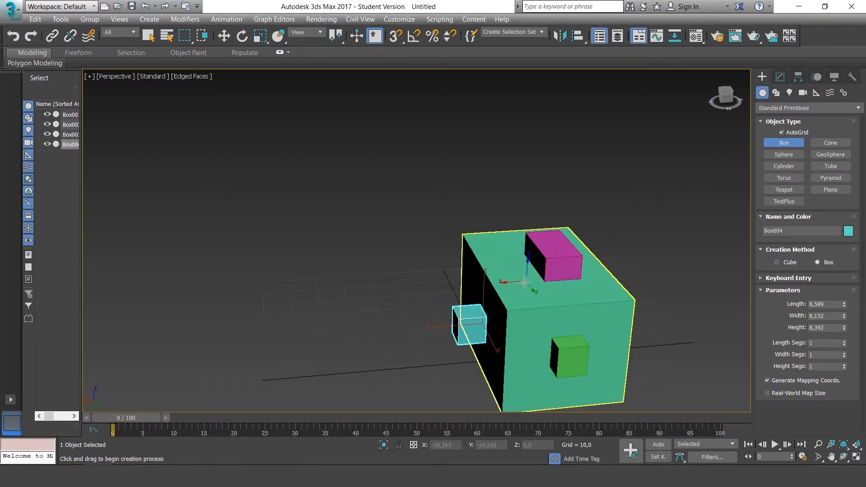
pyautogui.keyDown('alt'); pyautogui.moveTo(519, 287); pyautogui.dragTo(573, 253, button='middle'); pyautogui.keyUp('alt')
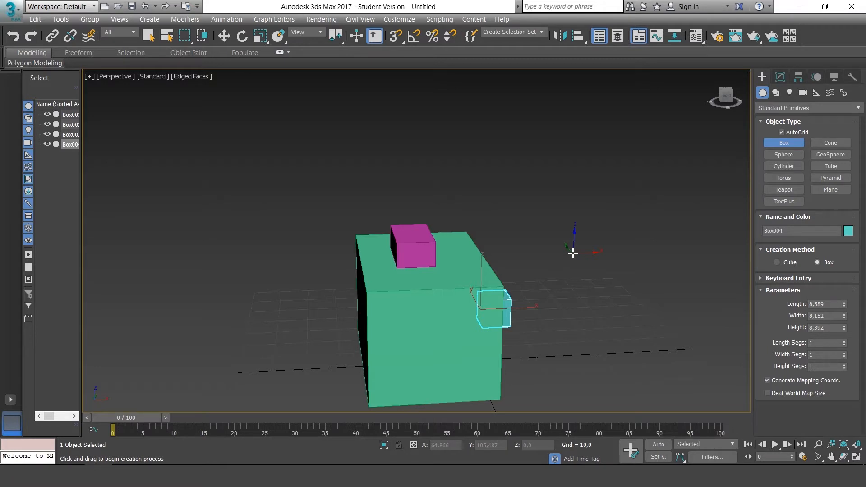
pyautogui.keyDown('alt'); pyautogui.moveTo(587, 251); pyautogui.dragTo(580, 230, button='middle'); pyautogui.keyUp('alt')
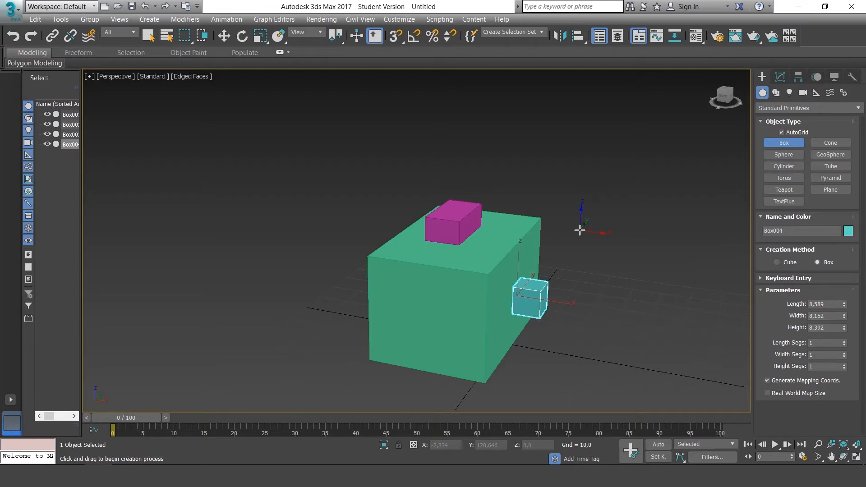
pyautogui.keyDown('alt'); pyautogui.moveTo(630, 212); pyautogui.dragTo(567, 210, button='middle'); pyautogui.keyUp('alt')
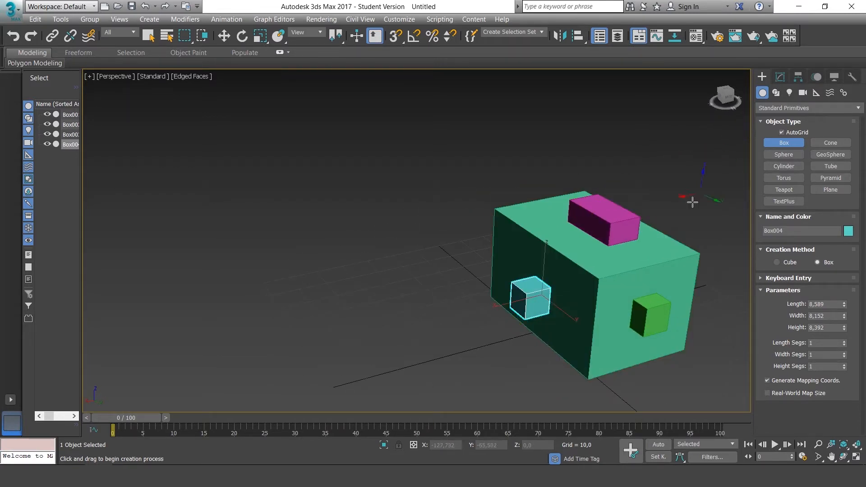
pyautogui.moveTo(693, 202); pyautogui.dragTo(642, 206, button='middle')
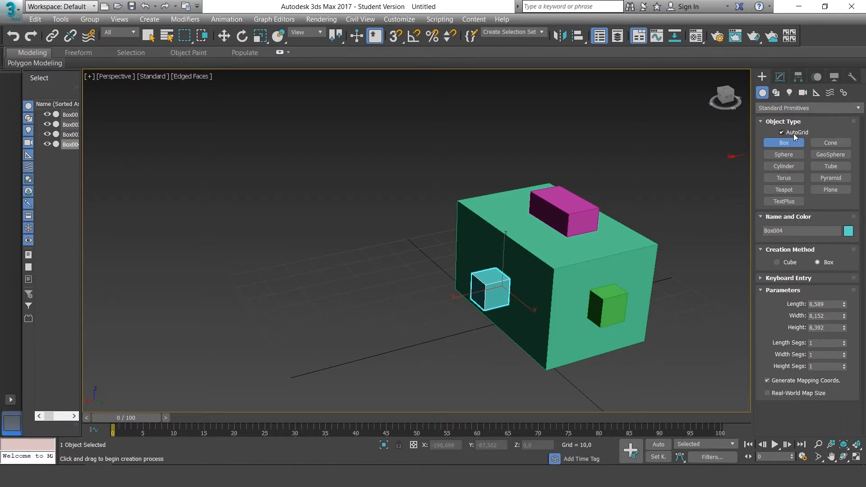
pyautogui.keyDown('alt'); pyautogui.moveTo(687, 202); pyautogui.dragTo(689, 191, button='middle'); pyautogui.keyUp('alt')
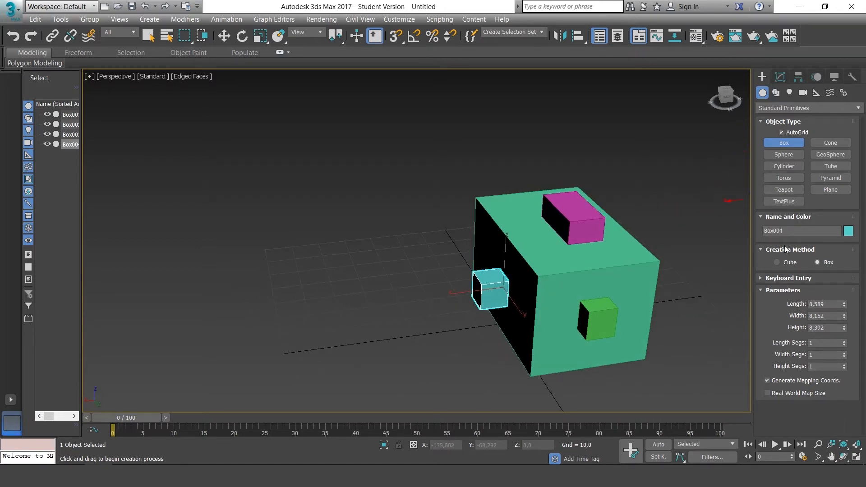
pyautogui.click(780, 78)
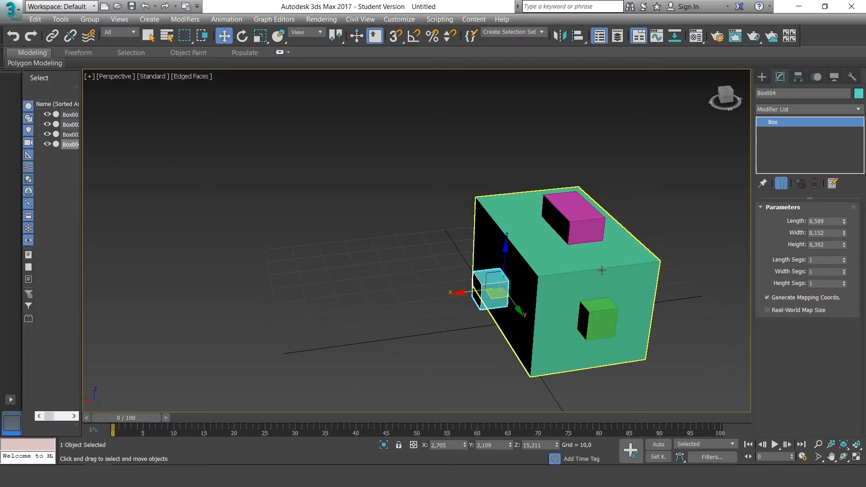
pyautogui.click(765, 77)
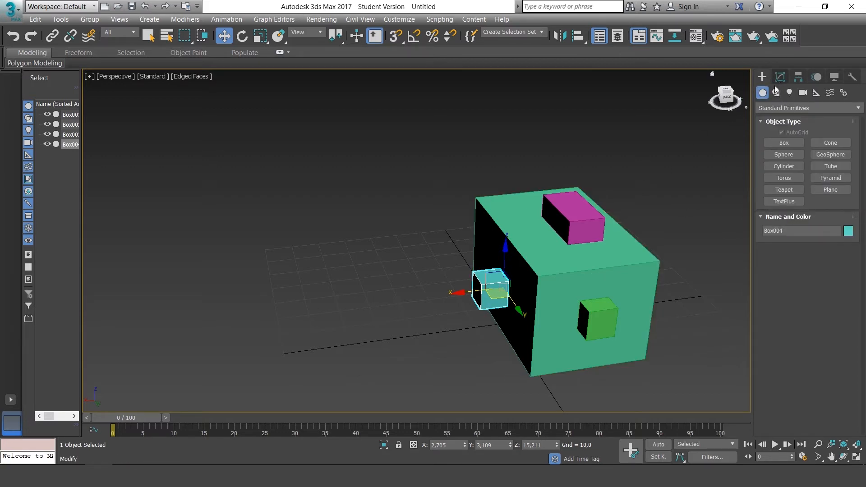
pyautogui.click(779, 79)
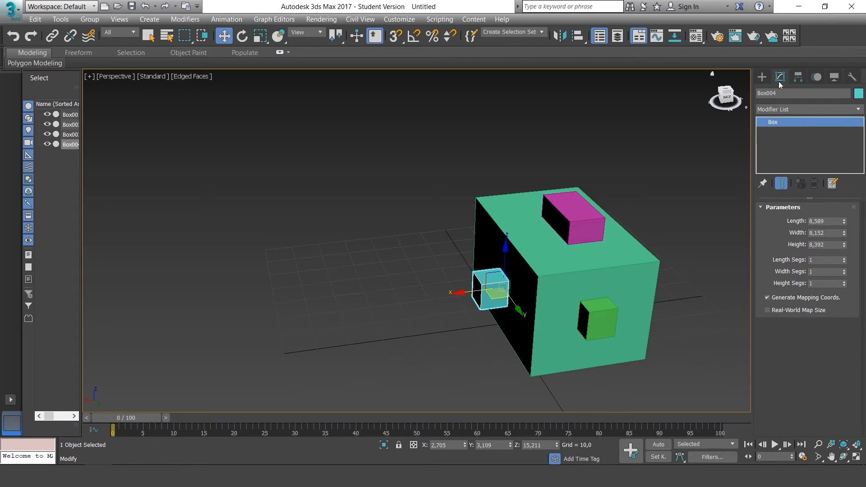
# - Create a Cone on the grid beside the large box, with radii of about 10,2 and 0,9 and a height of about 24,1
pyautogui.click(762, 76)
pyautogui.click(831, 142)
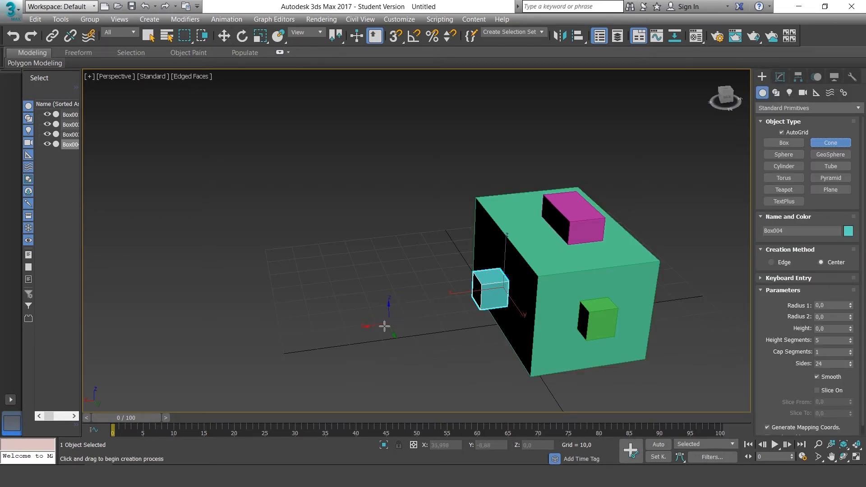
pyautogui.moveTo(368, 336); pyautogui.dragTo(370, 315)
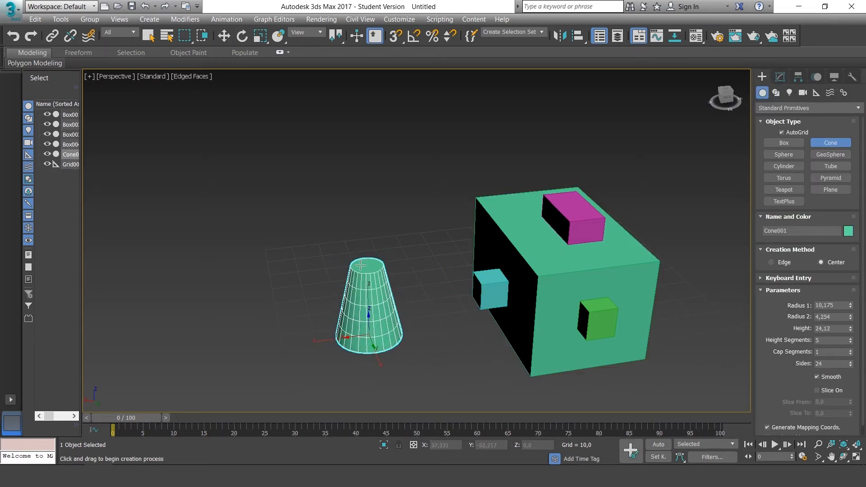
pyautogui.click(363, 266)
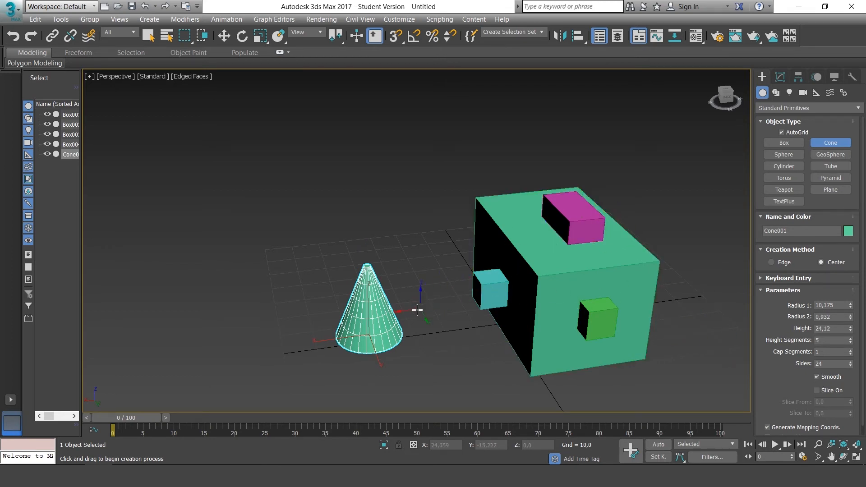
# - Create a pointed cone on the large cone's sloped surface, with a base radius of about 2,1 and a height of about 7,8
pyautogui.moveTo(379, 327); pyautogui.dragTo(386, 331)
pyautogui.click(408, 340)
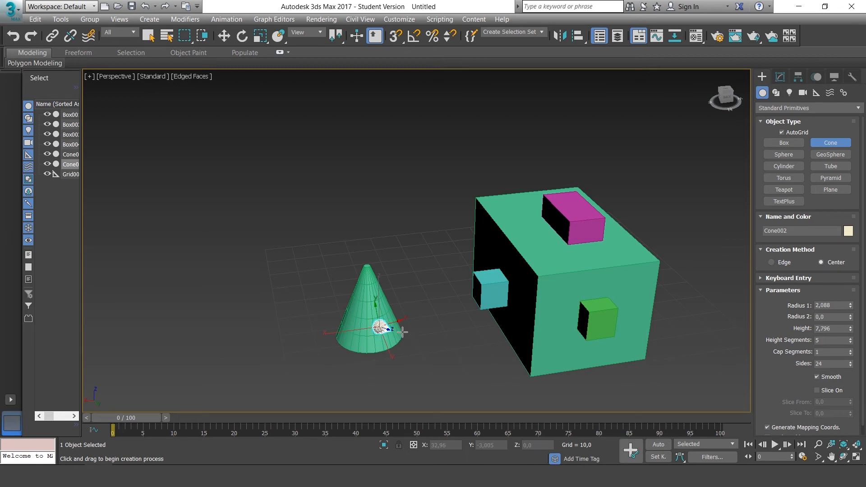
pyautogui.click(403, 332)
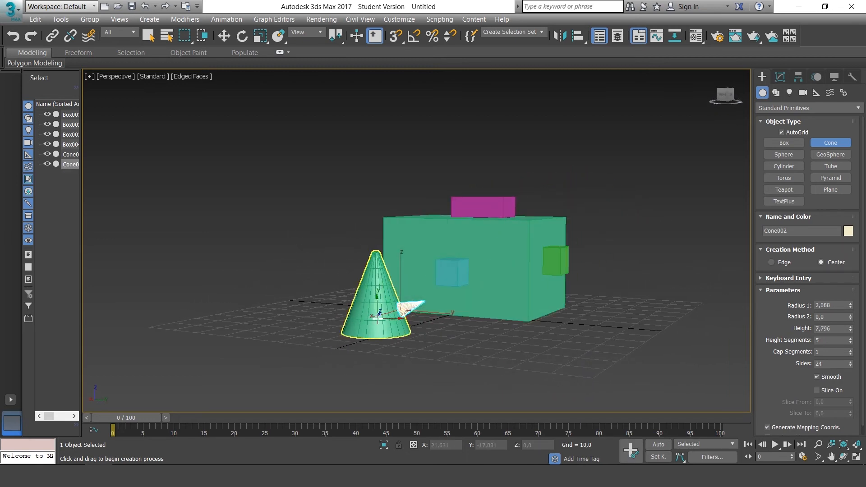
pyautogui.scroll(15, 378, 316)
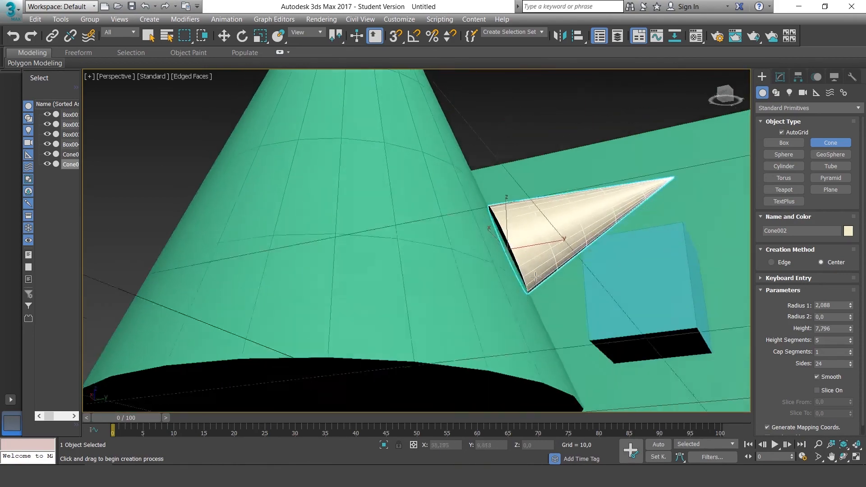